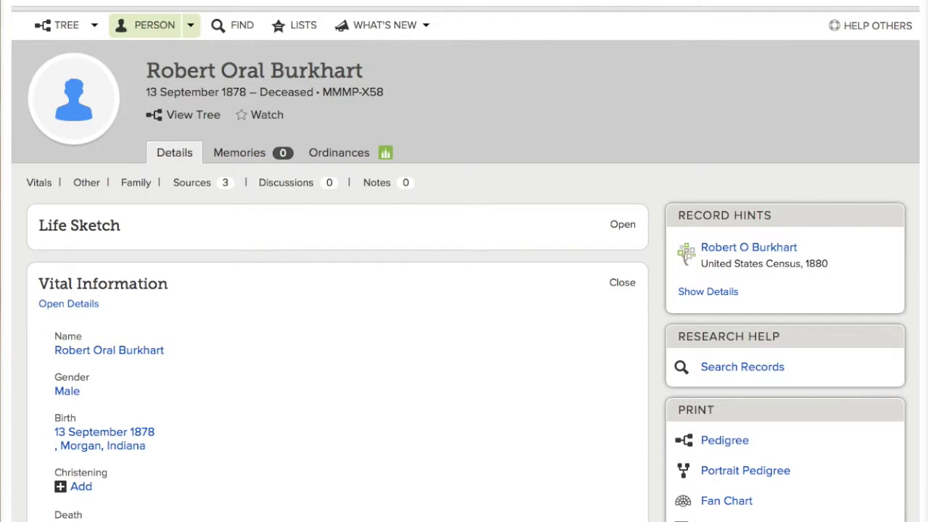
Step: Open the 1880 United States Census record hint, review its household members, and proceed to attaching the record
{"action": "left_click", "coordinate": [734, 250]}
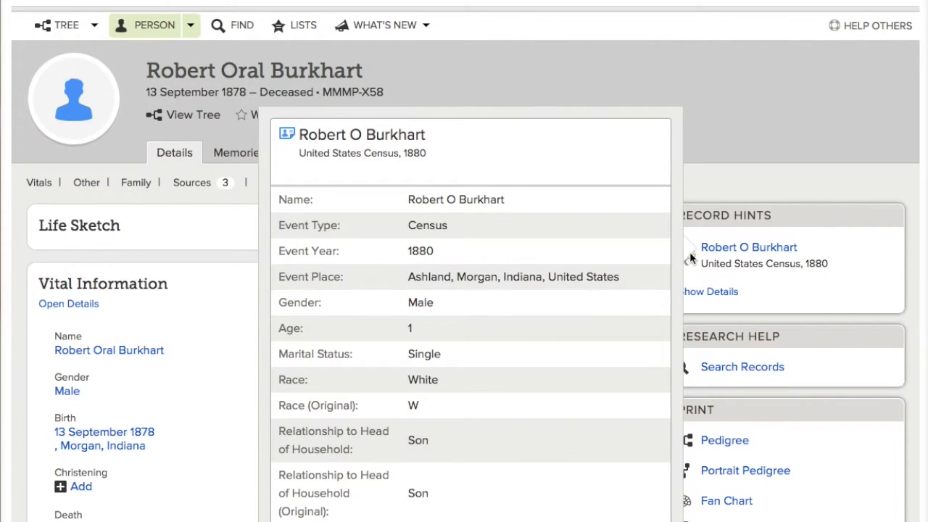
{"action": "scroll", "coordinate": [539, 341], "scroll_direction": "down", "scroll_amount": 5}
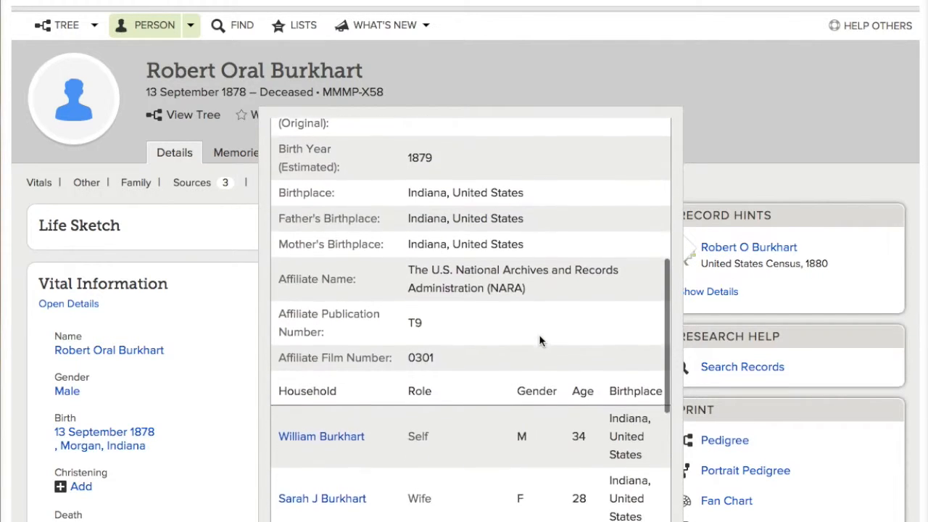
{"action": "scroll", "coordinate": [540, 341], "scroll_direction": "down", "scroll_amount": 2}
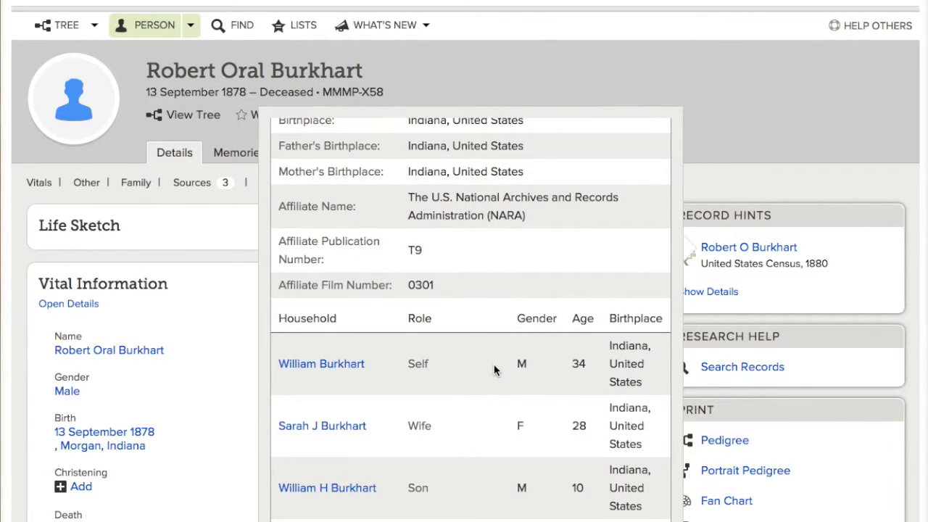
{"action": "scroll", "coordinate": [493, 369], "scroll_direction": "down", "scroll_amount": 3}
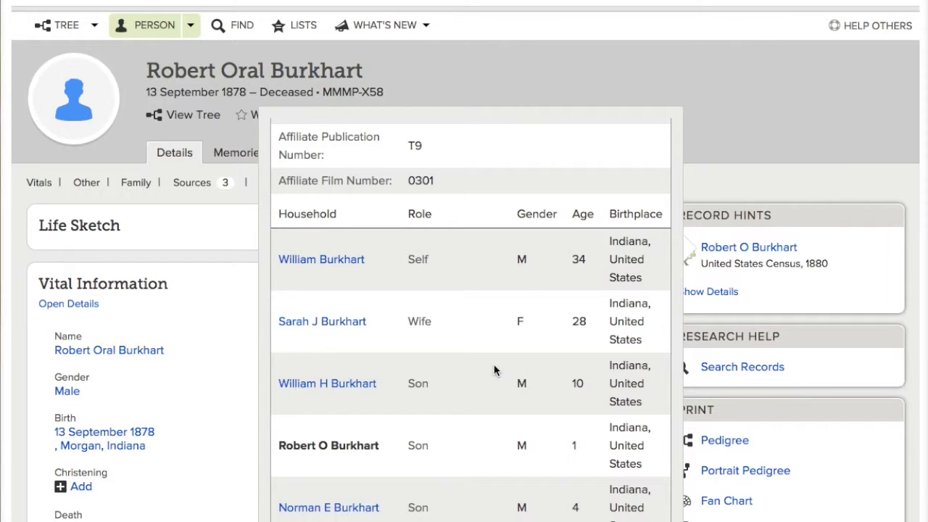
{"action": "scroll", "coordinate": [494, 369], "scroll_direction": "down", "scroll_amount": 3}
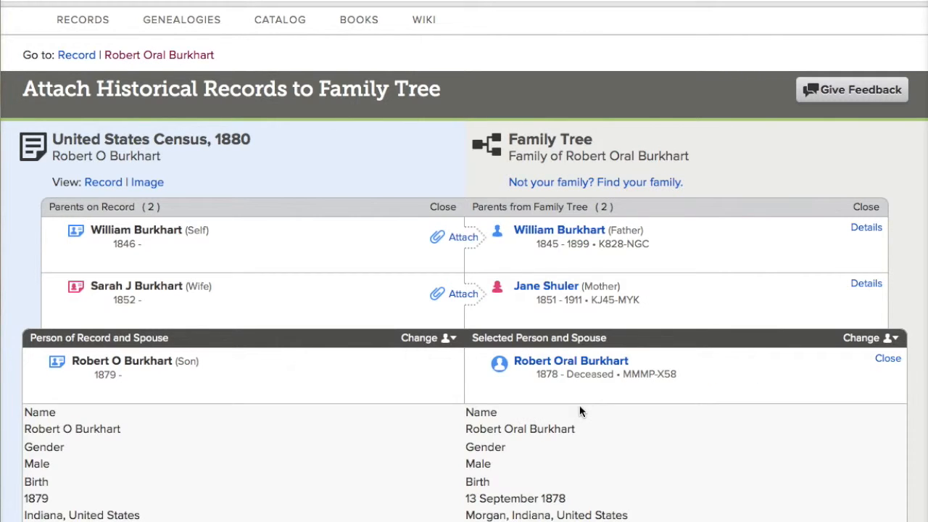
Step: Add the 1880 Ashland, Morgan, Indiana residence to the selected person and attach the census with the reason "shows approximate birth information"
{"action": "scroll", "coordinate": [479, 412], "scroll_direction": "down", "scroll_amount": 3}
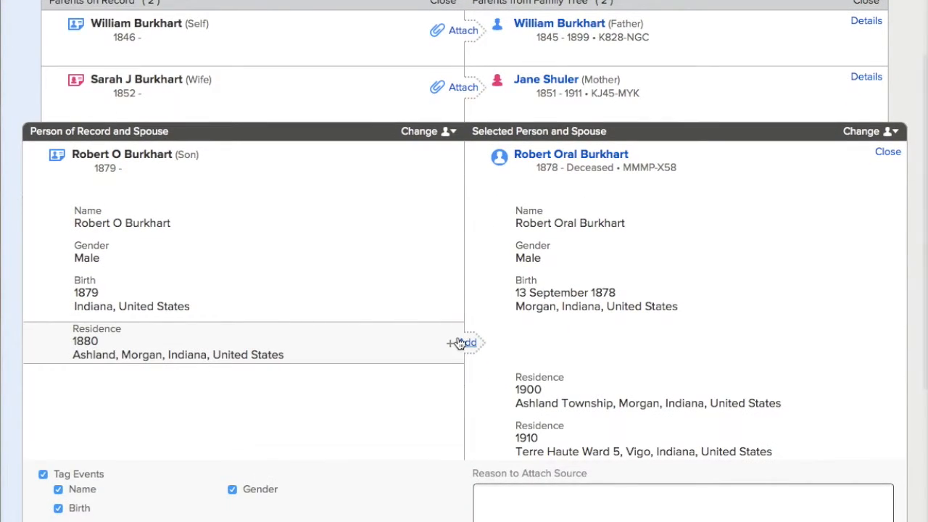
{"action": "left_click", "coordinate": [459, 343]}
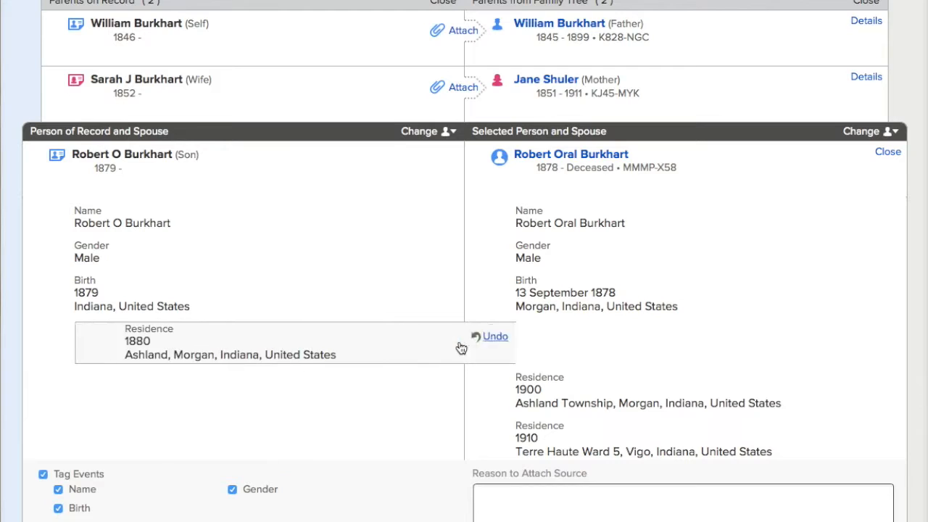
{"action": "left_click", "coordinate": [533, 505]}
{"action": "type", "text": "shows appro"}
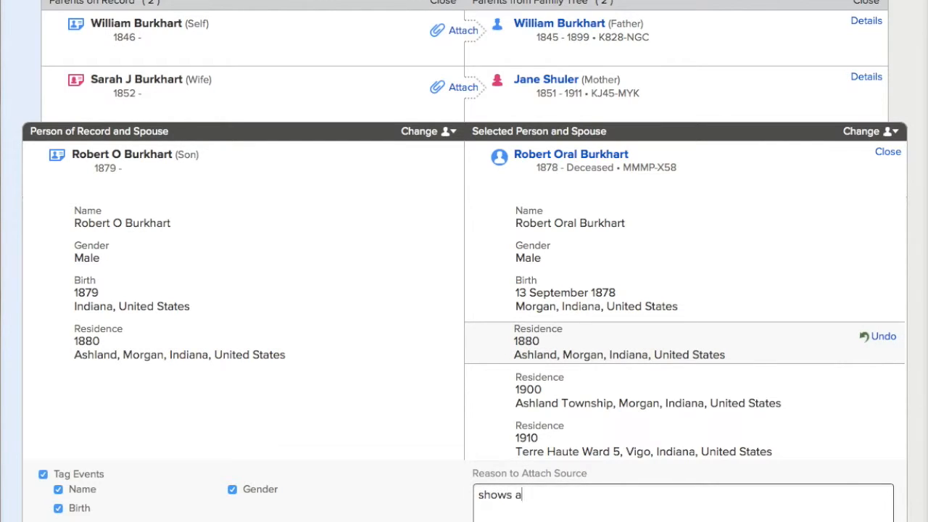
{"action": "type", "text": "ximate w"}
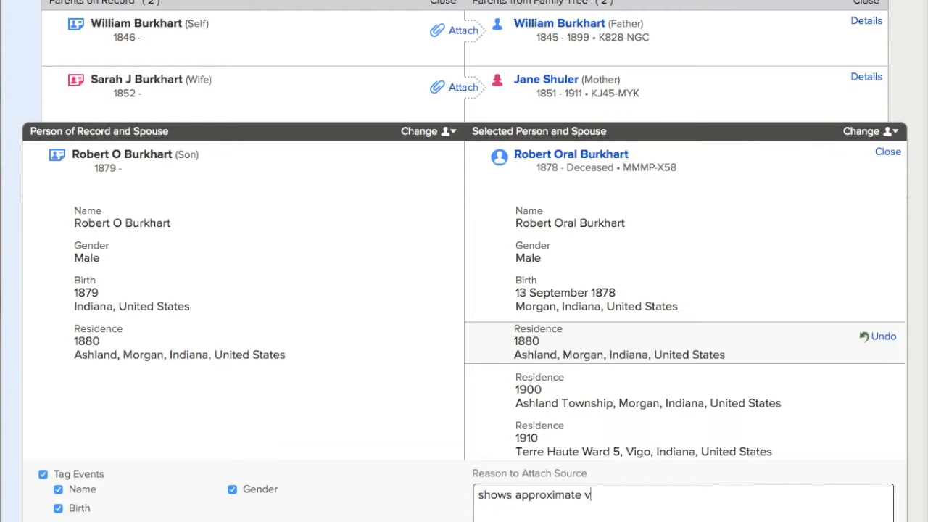
{"action": "key", "text": "BackSpace"}
{"action": "type", "text": "birth information"}
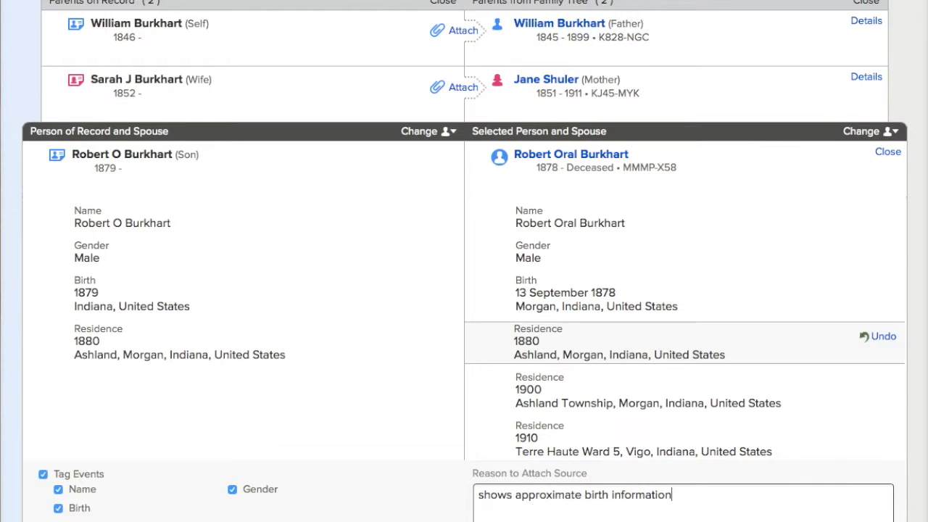
{"action": "left_click", "coordinate": [679, 520]}
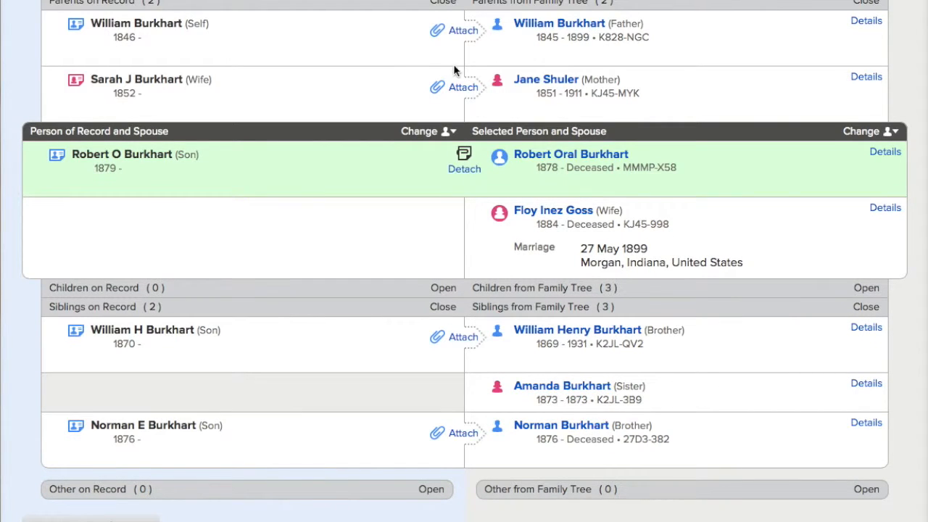
Step: Attach the 1880 census record to both the father and the mother, adding the 1880 residence to each
{"action": "left_click", "coordinate": [460, 31]}
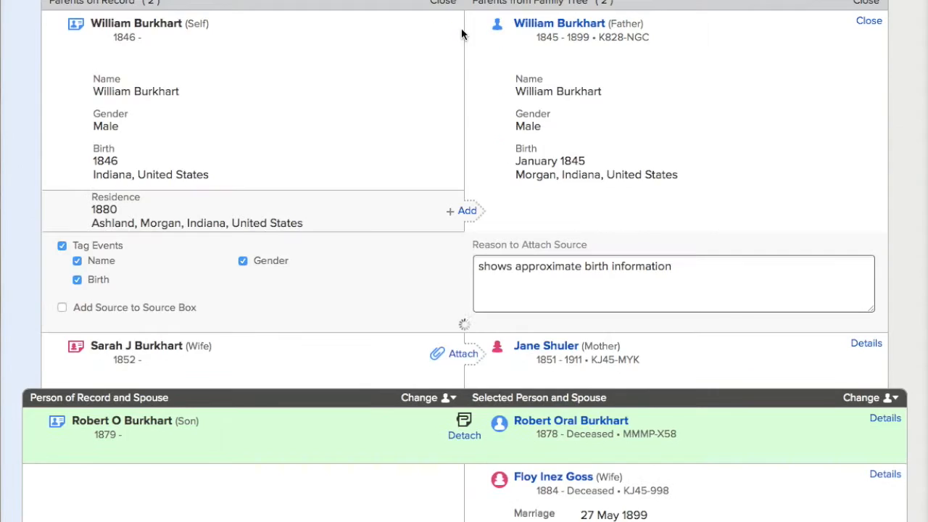
{"action": "left_click", "coordinate": [464, 212]}
{"action": "left_click", "coordinate": [793, 340]}
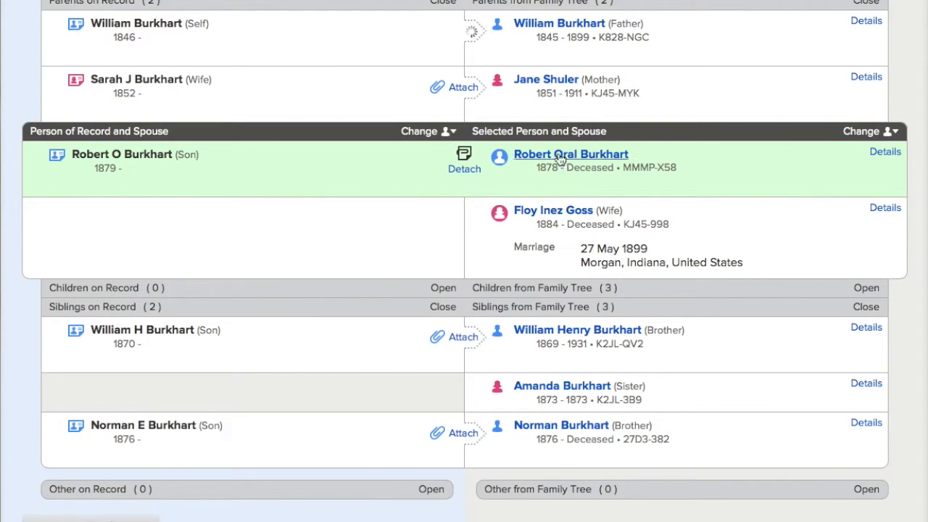
{"action": "left_click", "coordinate": [462, 87]}
{"action": "left_click", "coordinate": [466, 265]}
{"action": "left_click", "coordinate": [787, 393]}
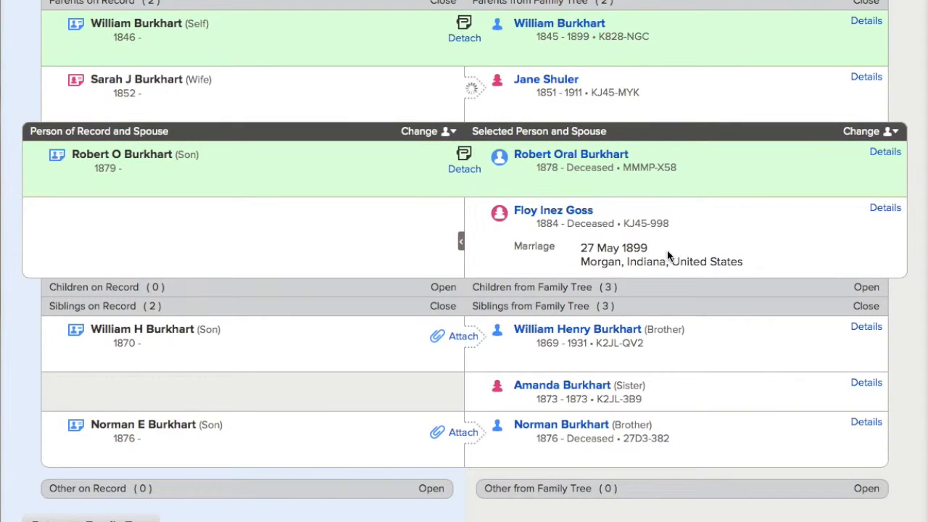
Step: Attach the 1880 census record to the two matching brothers, adding the 1880 Ashland, Morgan, Indiana residence to each
{"action": "left_click", "coordinate": [464, 339]}
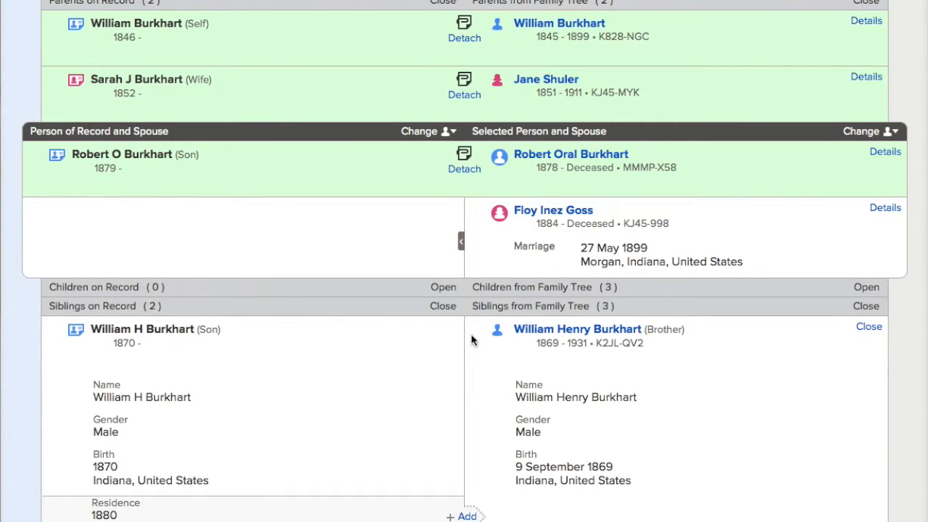
{"action": "left_click", "coordinate": [468, 516]}
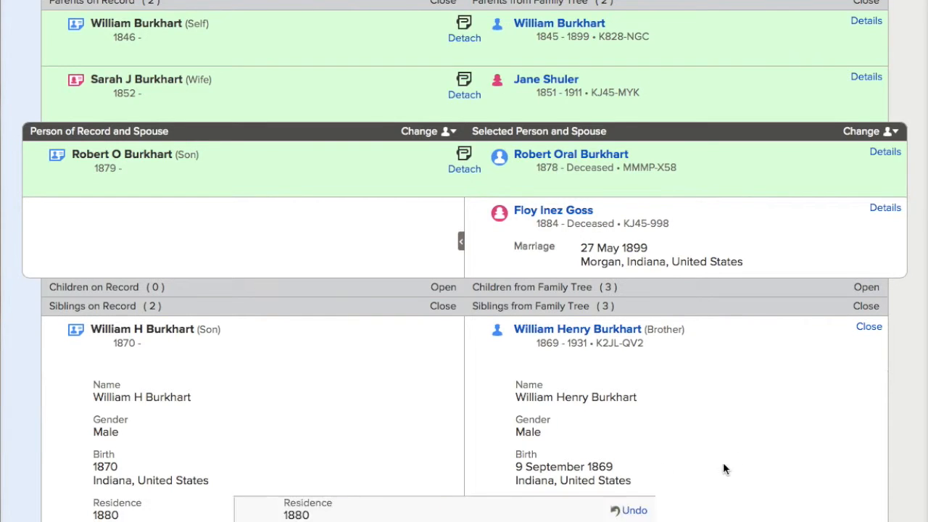
{"action": "scroll", "coordinate": [737, 461], "scroll_direction": "down", "scroll_amount": 5}
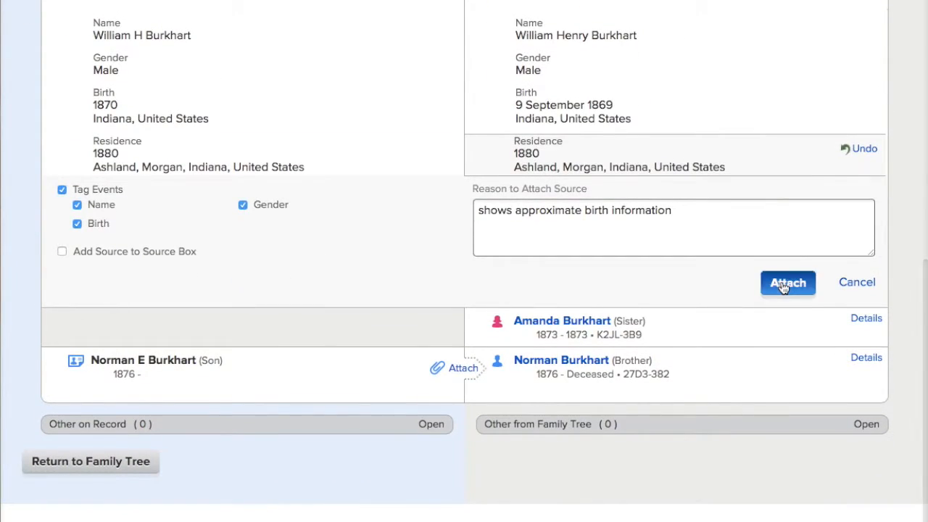
{"action": "left_click", "coordinate": [784, 285]}
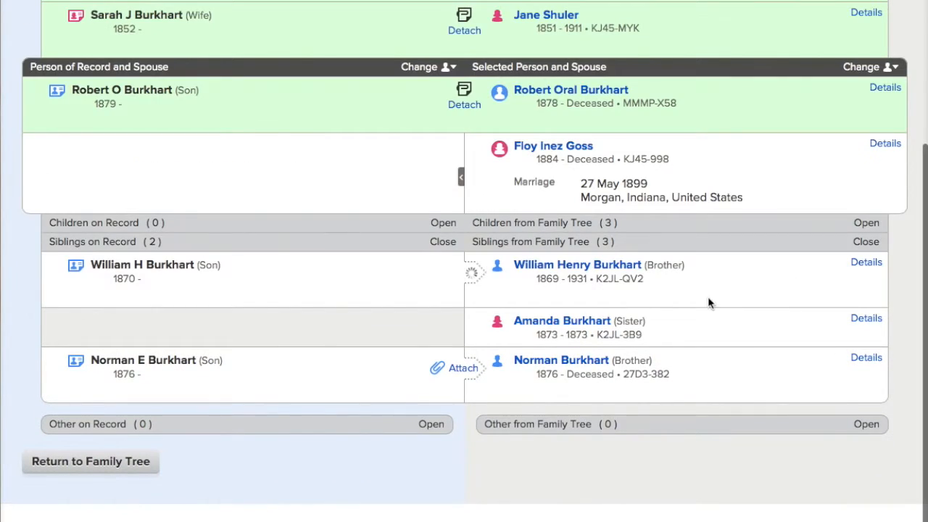
{"action": "left_click", "coordinate": [464, 370]}
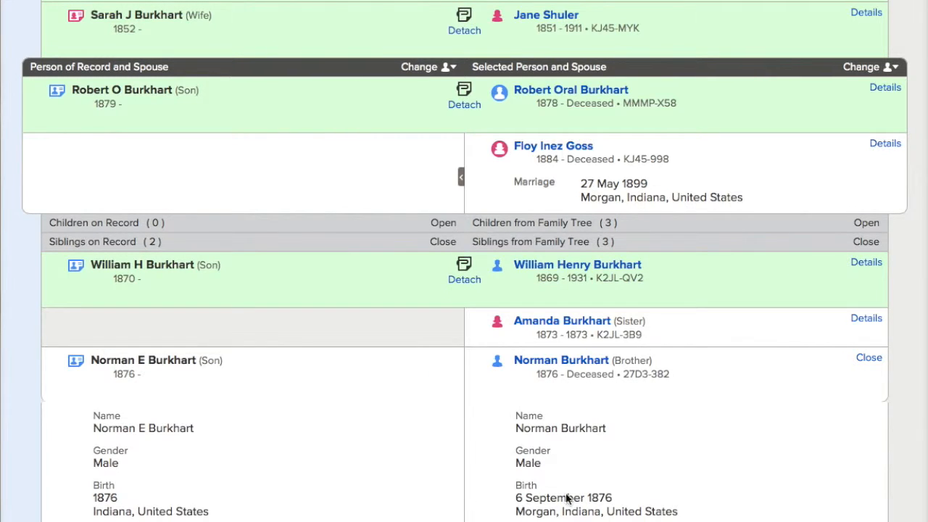
{"action": "scroll", "coordinate": [689, 417], "scroll_direction": "down", "scroll_amount": 5}
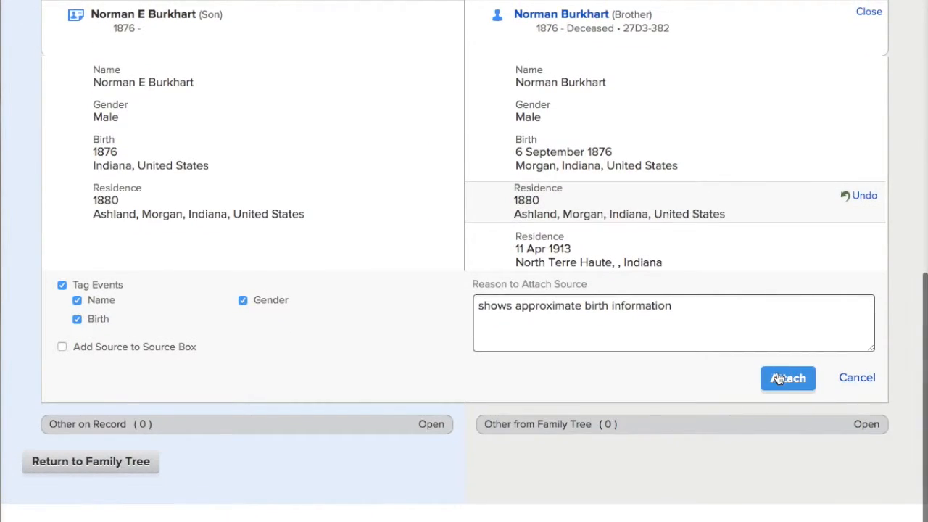
{"action": "left_click", "coordinate": [779, 377]}
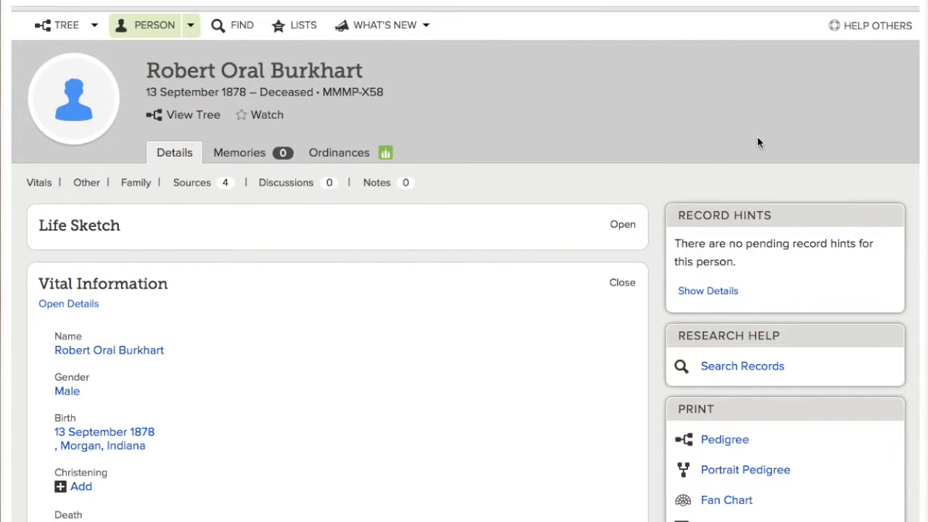
Step: Search historical records for the profiled person and open the attachment review of his 1900 United States Census record
{"action": "left_click", "coordinate": [758, 367]}
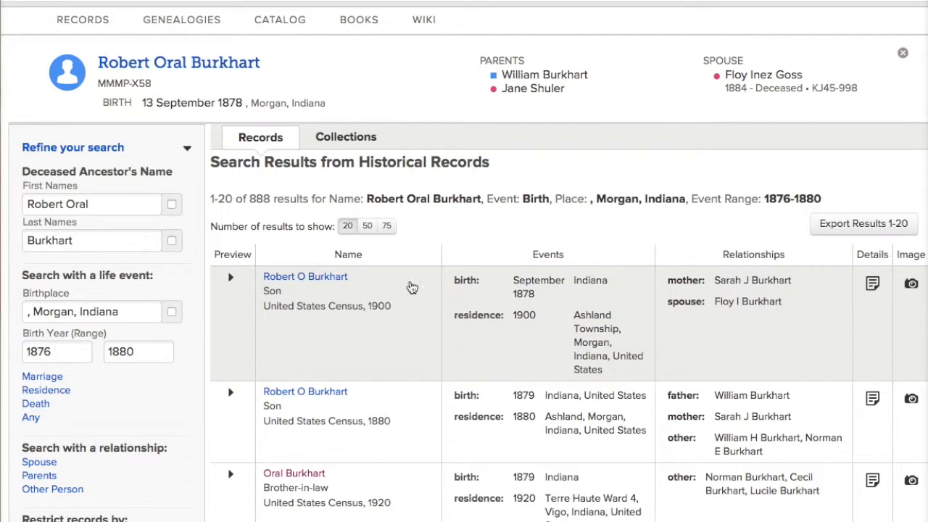
{"action": "left_click", "coordinate": [339, 281]}
{"action": "scroll", "coordinate": [691, 202], "scroll_direction": "down", "scroll_amount": 5}
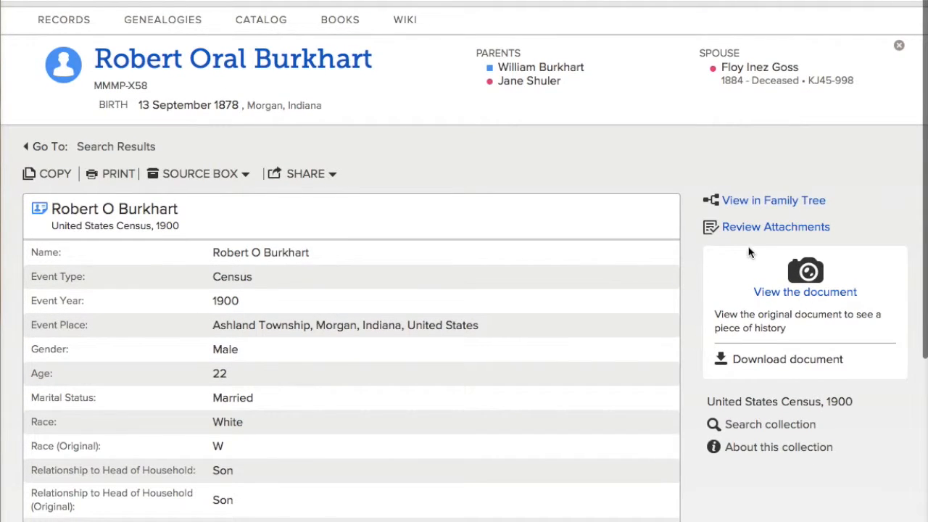
{"action": "left_click", "coordinate": [753, 229]}
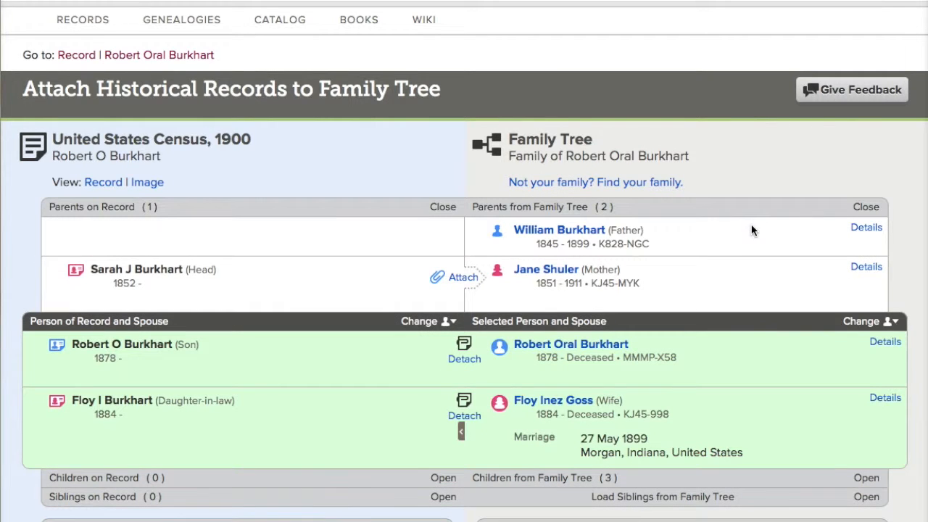
Step: Attach the 1900 census record to the mother, adding the 1900 Ashland Township, Morgan, Indiana residence to her profile
{"action": "left_click", "coordinate": [462, 278]}
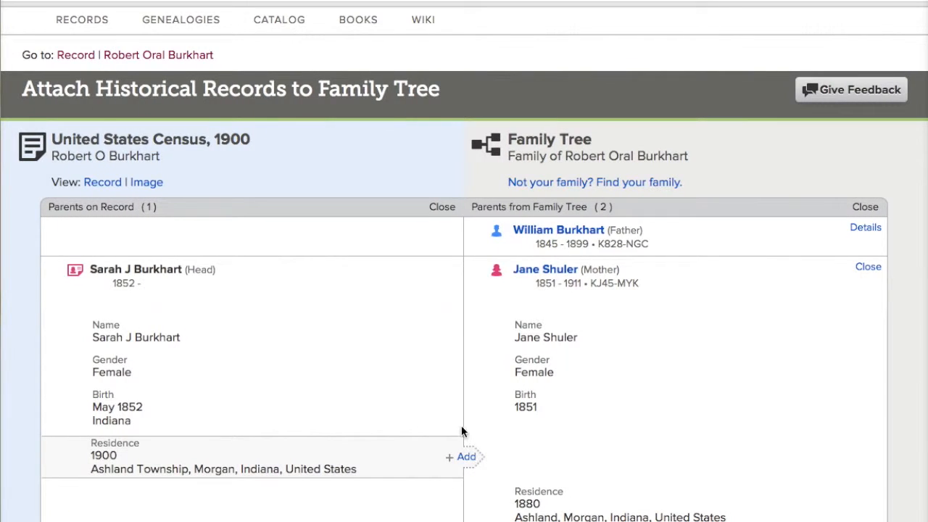
{"action": "left_click", "coordinate": [466, 458]}
{"action": "scroll", "coordinate": [467, 464], "scroll_direction": "down", "scroll_amount": 1}
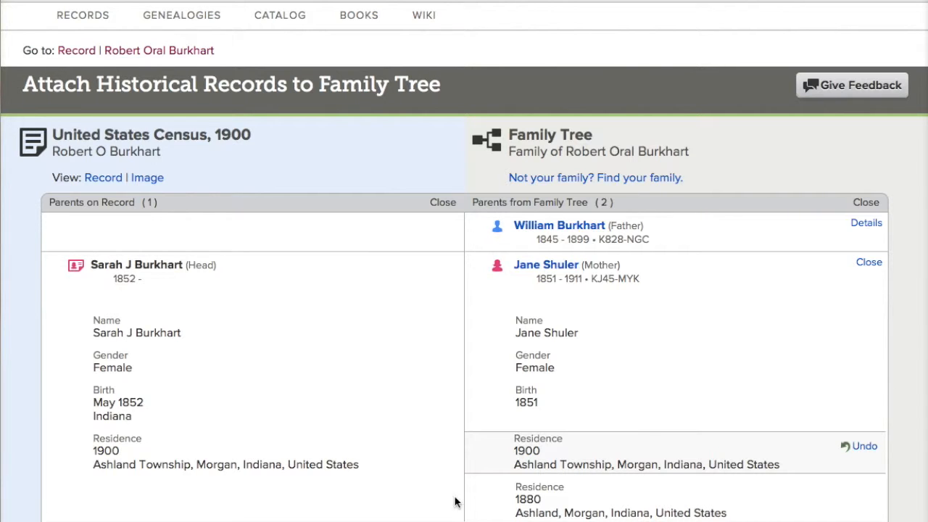
{"action": "scroll", "coordinate": [844, 304], "scroll_direction": "down", "scroll_amount": 6}
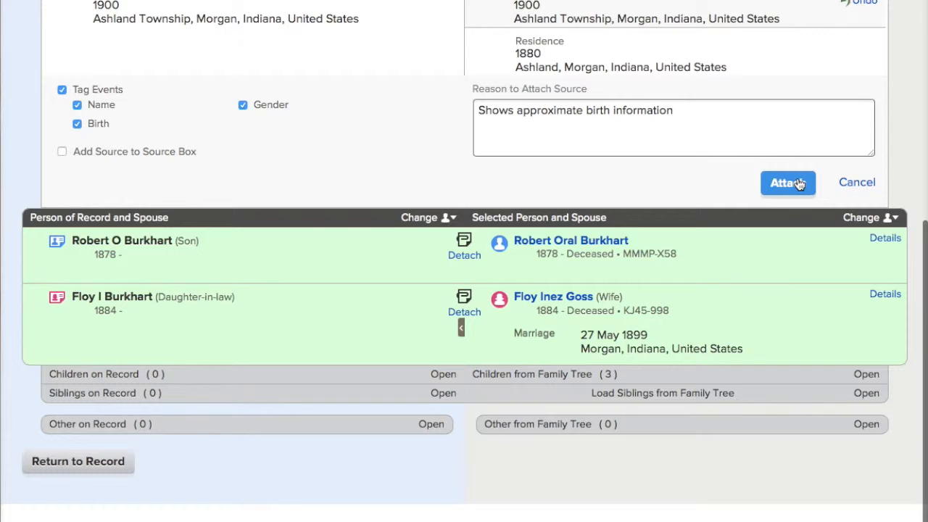
{"action": "left_click", "coordinate": [798, 183]}
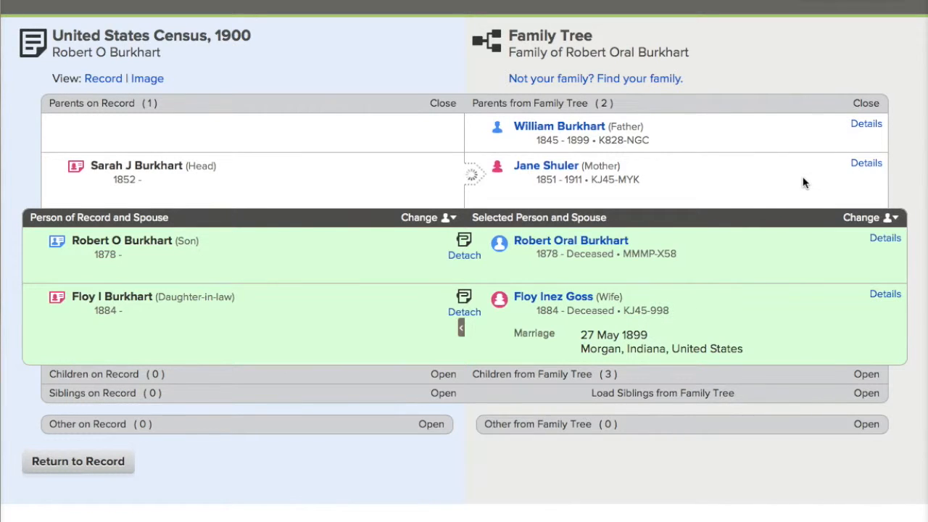
{"action": "scroll", "coordinate": [301, 16], "scroll_direction": "up", "scroll_amount": 2}
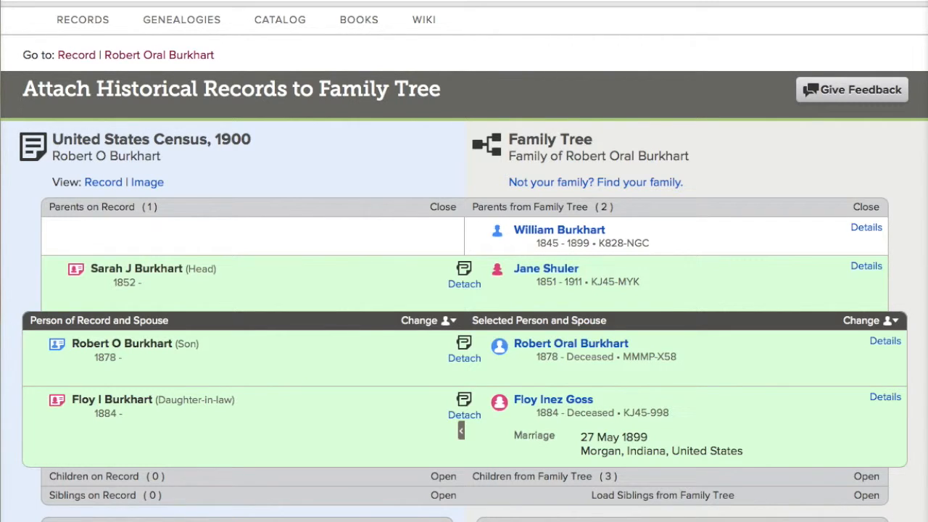
Step: Return to the search results and open the 1920 United States Census record listing him as brother-in-law
{"action": "key", "text": "alt+Left"}
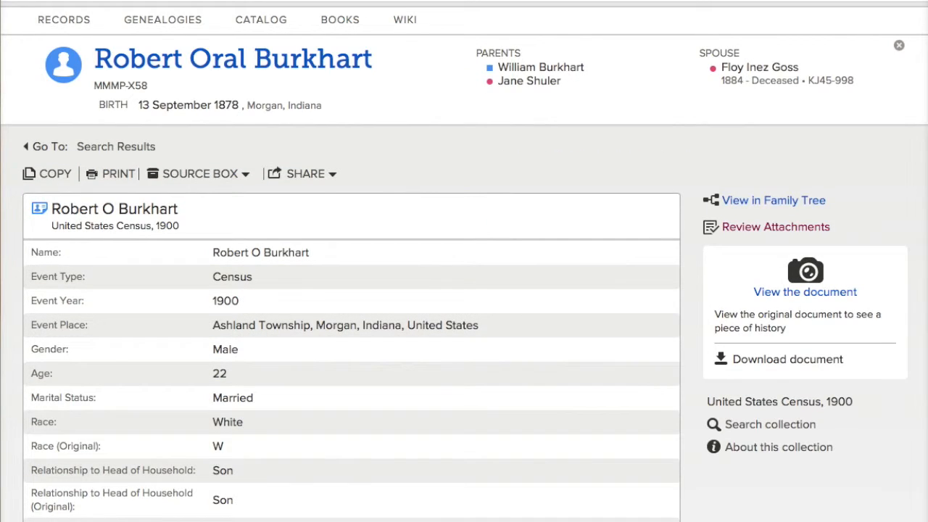
{"action": "key", "text": "alt+Left"}
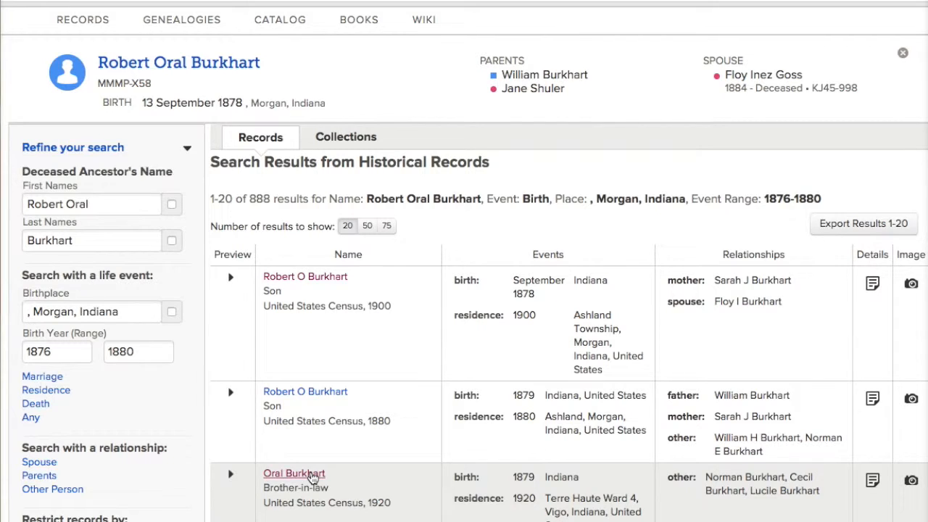
{"action": "left_click", "coordinate": [312, 476]}
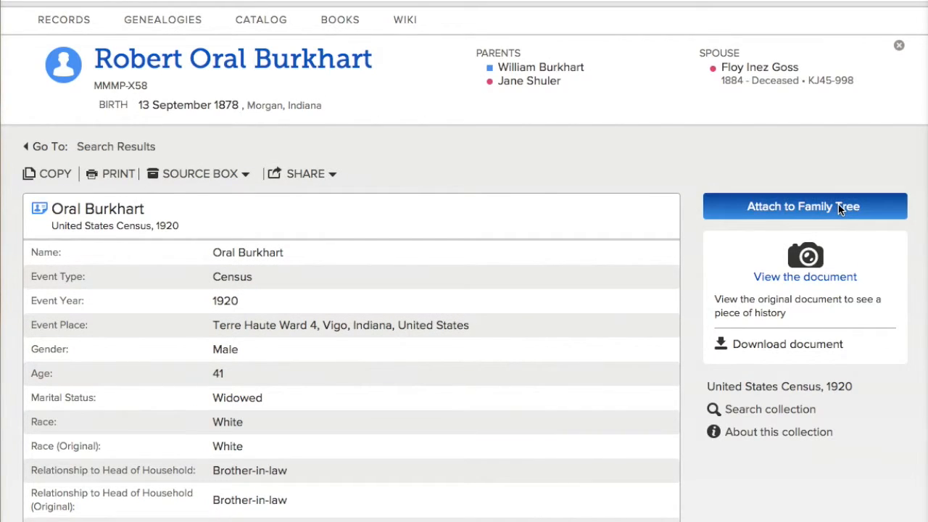
Step: Attach the 1920 census record to his profile, adding the 1920 Terre Haute Ward 4, Vigo, Indiana residence, with reason "shows approx birth info"
{"action": "left_click", "coordinate": [838, 204]}
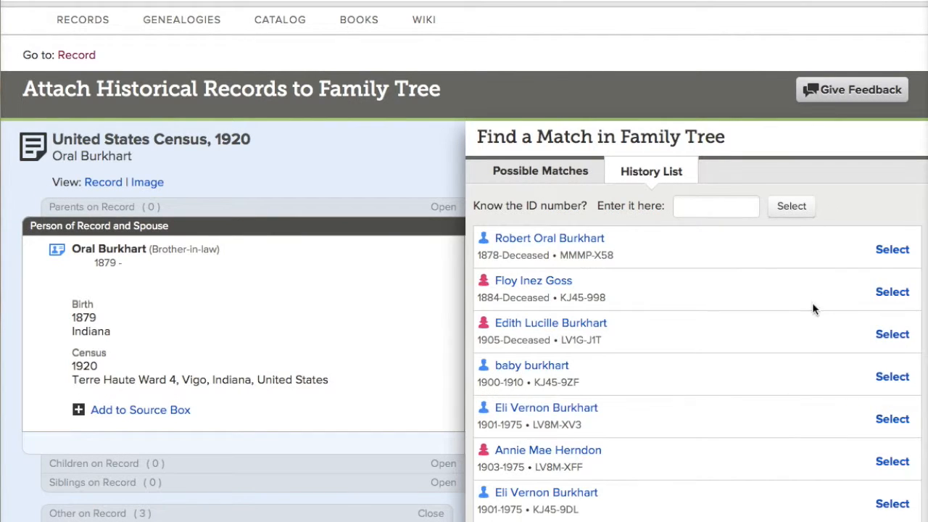
{"action": "left_click", "coordinate": [906, 250]}
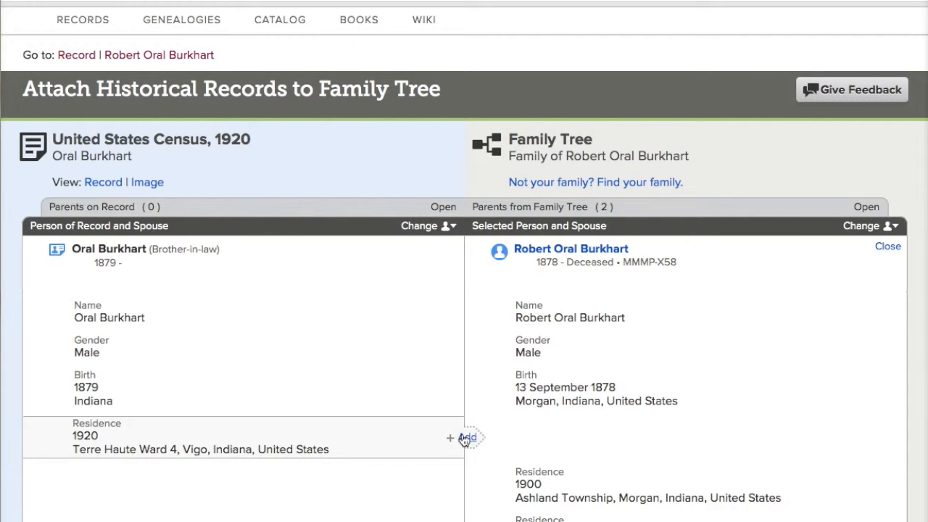
{"action": "left_click", "coordinate": [465, 439]}
{"action": "scroll", "coordinate": [601, 423], "scroll_direction": "down", "scroll_amount": 5}
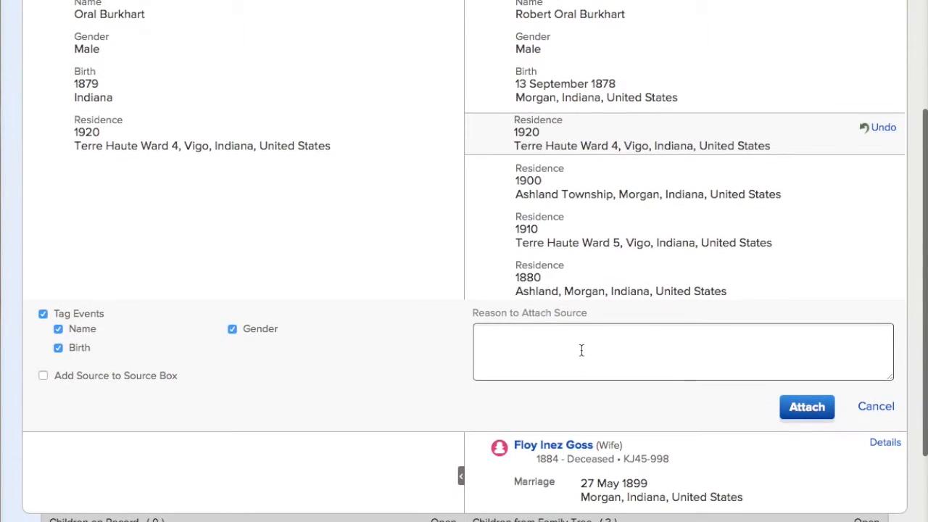
{"action": "type", "text": "ows"}
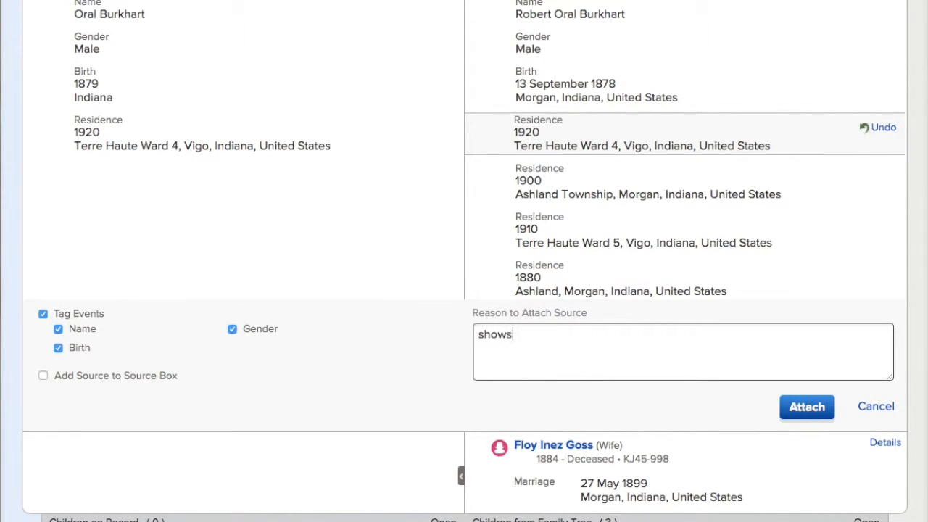
{"action": "type", "text": " approx birth info"}
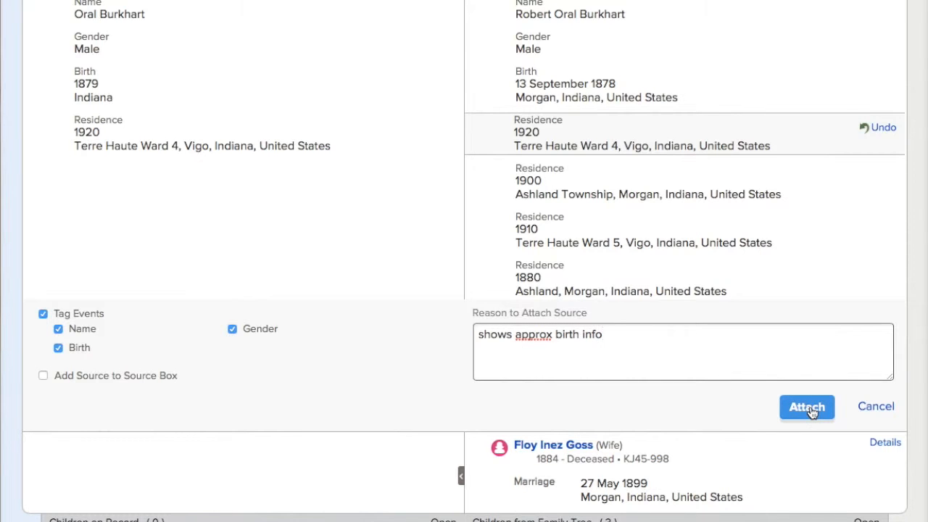
{"action": "scroll", "coordinate": [695, 358], "scroll_direction": "up", "scroll_amount": 3}
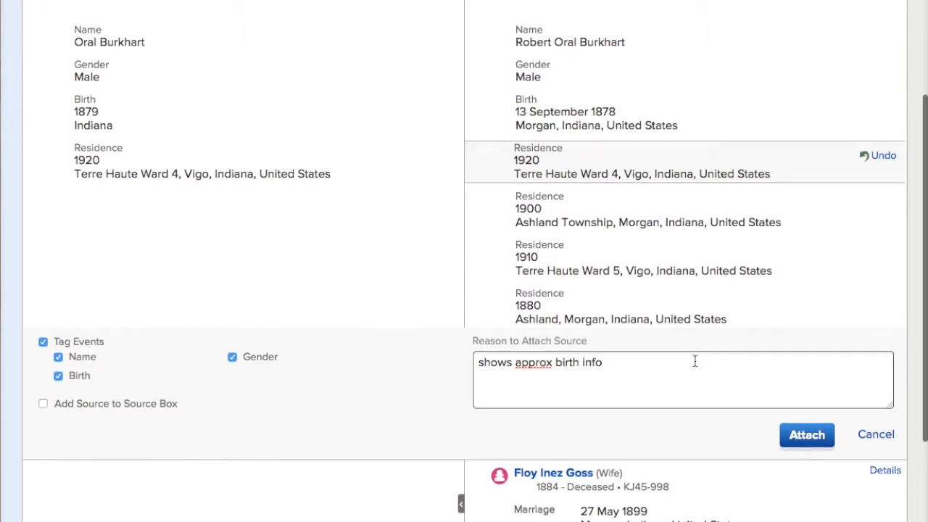
{"action": "left_click", "coordinate": [809, 429]}
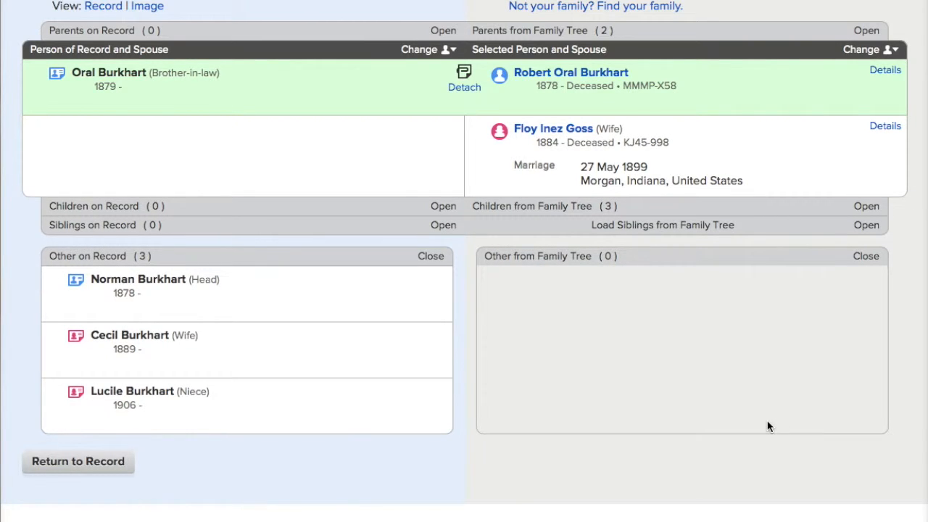
Step: Return to the search results, open his Indiana, Marriages, 1811-2007 record and review its attachments
{"action": "scroll", "coordinate": [735, 371], "scroll_direction": "up", "scroll_amount": 3}
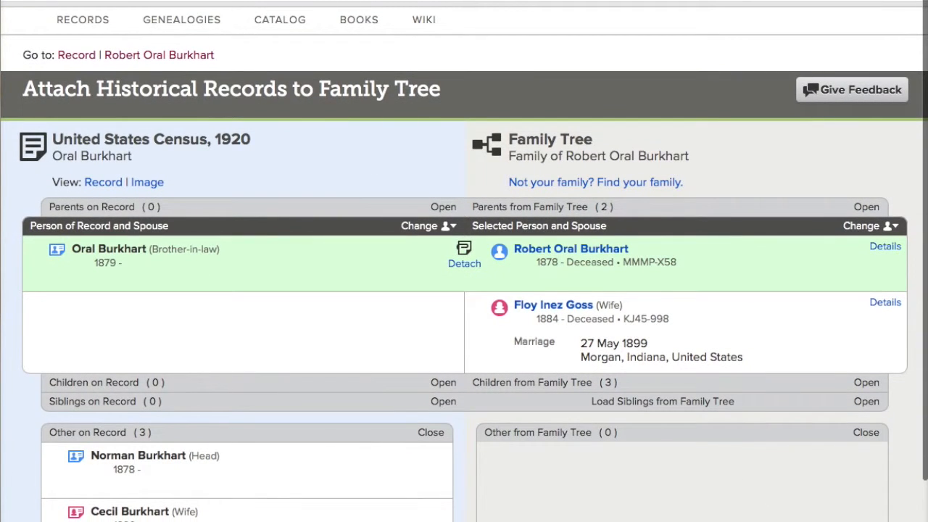
{"action": "left_click", "coordinate": [595, 182]}
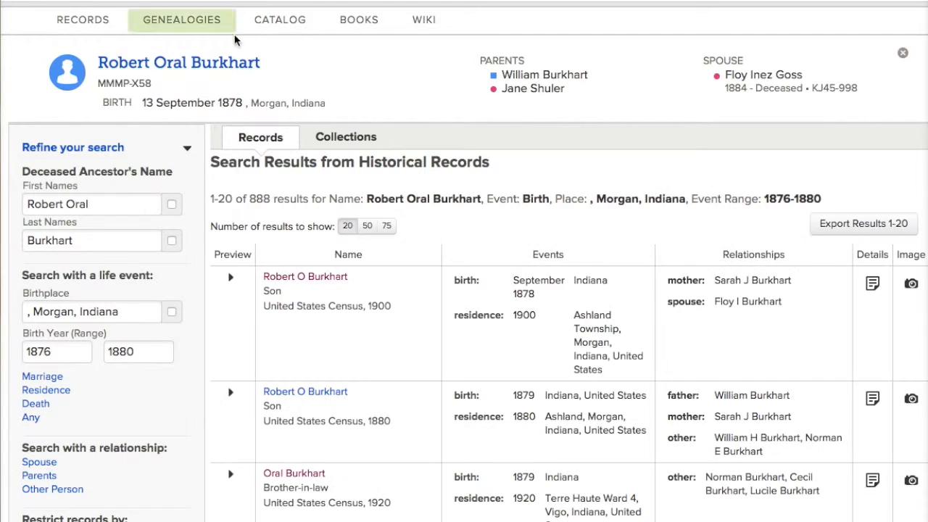
{"action": "scroll", "coordinate": [625, 382], "scroll_direction": "down", "scroll_amount": 1}
{"action": "scroll", "coordinate": [624, 382], "scroll_direction": "down", "scroll_amount": 5}
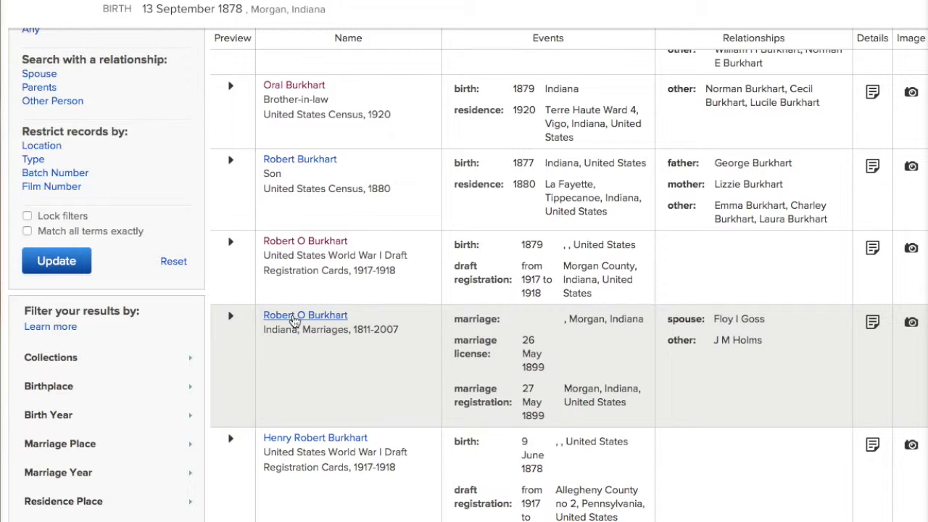
{"action": "left_click", "coordinate": [293, 321]}
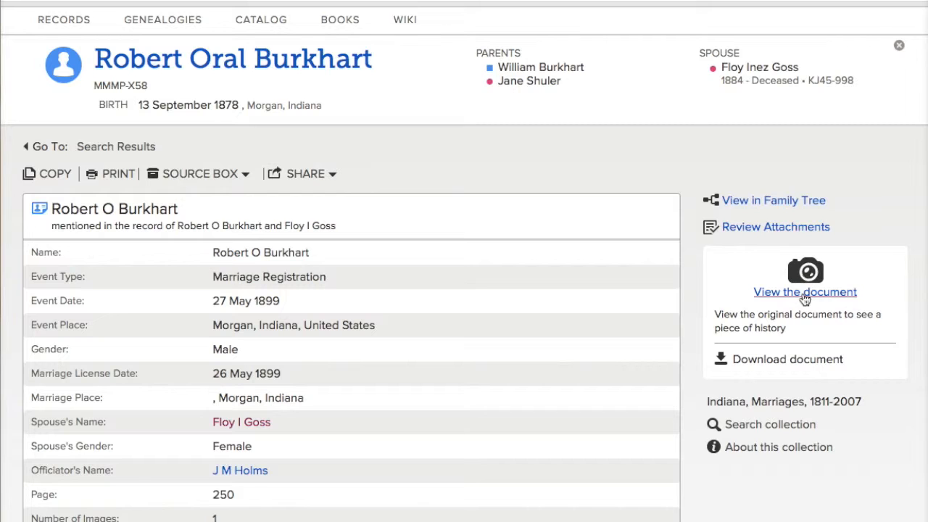
{"action": "left_click", "coordinate": [751, 229]}
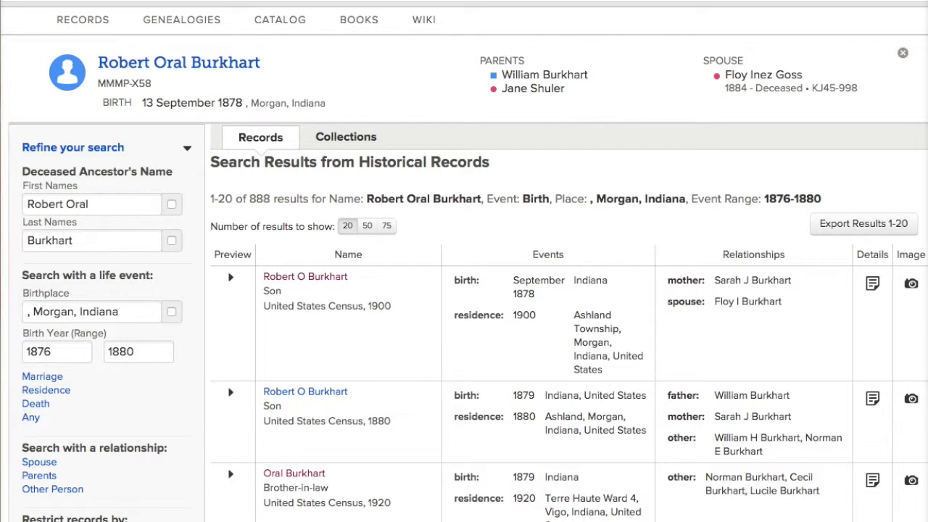
Step: Look through the search results and open his World War I Draft Registration Cards record from Morgan County, Indiana
{"action": "scroll", "coordinate": [493, 245], "scroll_direction": "down", "scroll_amount": 6}
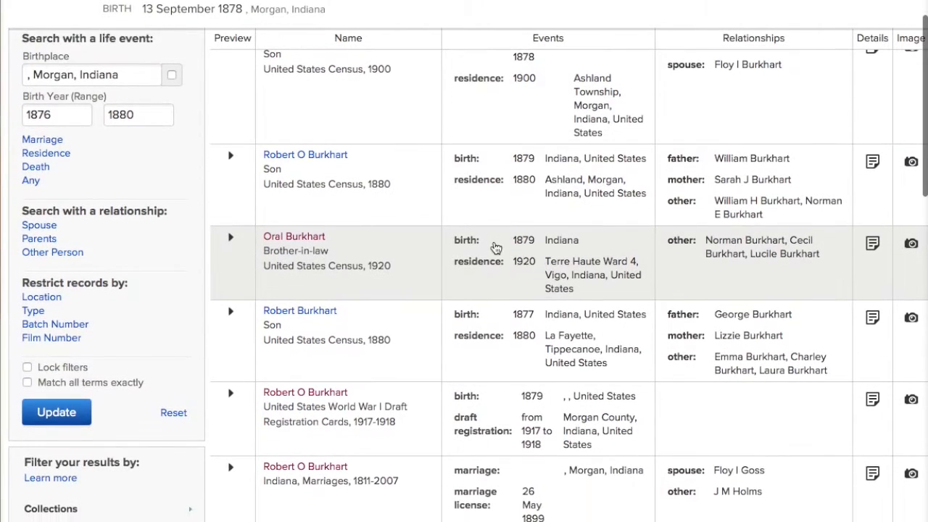
{"action": "scroll", "coordinate": [496, 249], "scroll_direction": "down", "scroll_amount": 3}
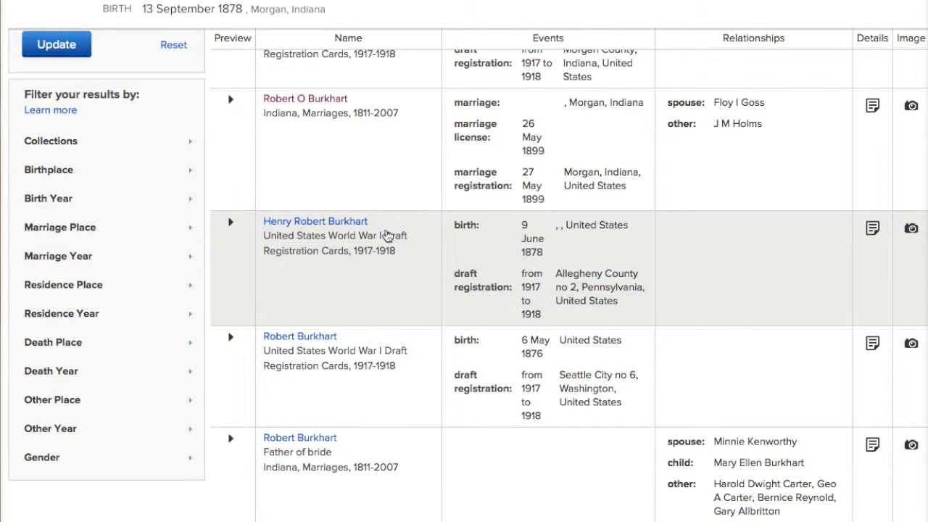
{"action": "scroll", "coordinate": [387, 236], "scroll_direction": "down", "scroll_amount": 1}
{"action": "scroll", "coordinate": [387, 235], "scroll_direction": "up", "scroll_amount": 2}
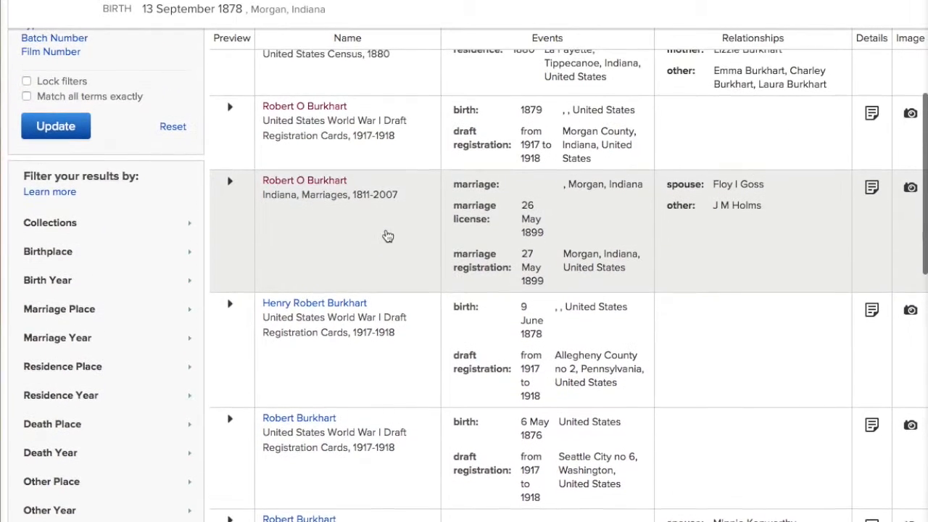
{"action": "scroll", "coordinate": [386, 236], "scroll_direction": "up", "scroll_amount": 1}
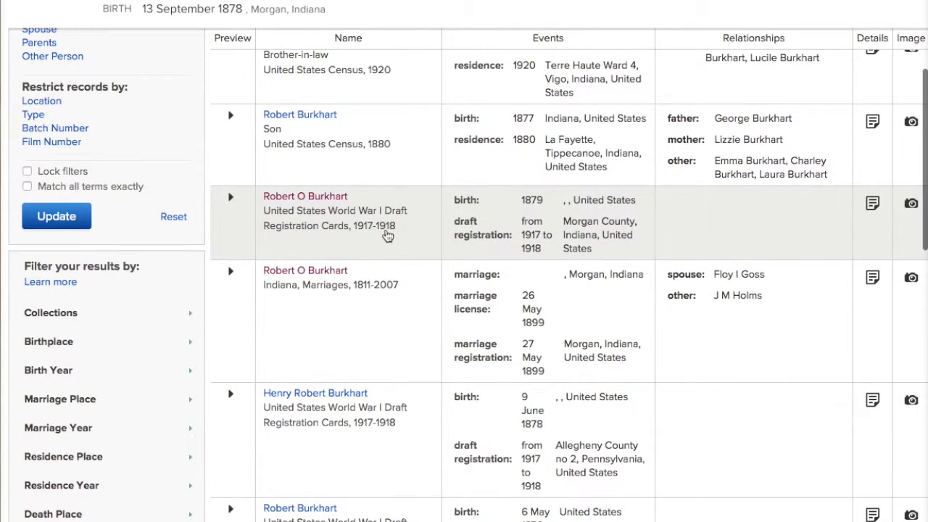
{"action": "left_click", "coordinate": [309, 198]}
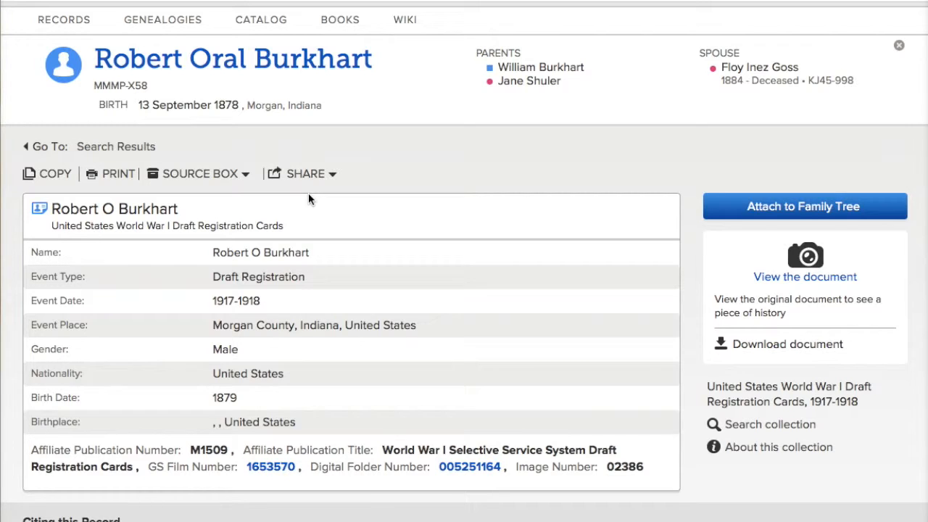
Step: View the original draft registration card image to examine its details, then return to the record page
{"action": "scroll", "coordinate": [360, 206], "scroll_direction": "down", "scroll_amount": 1}
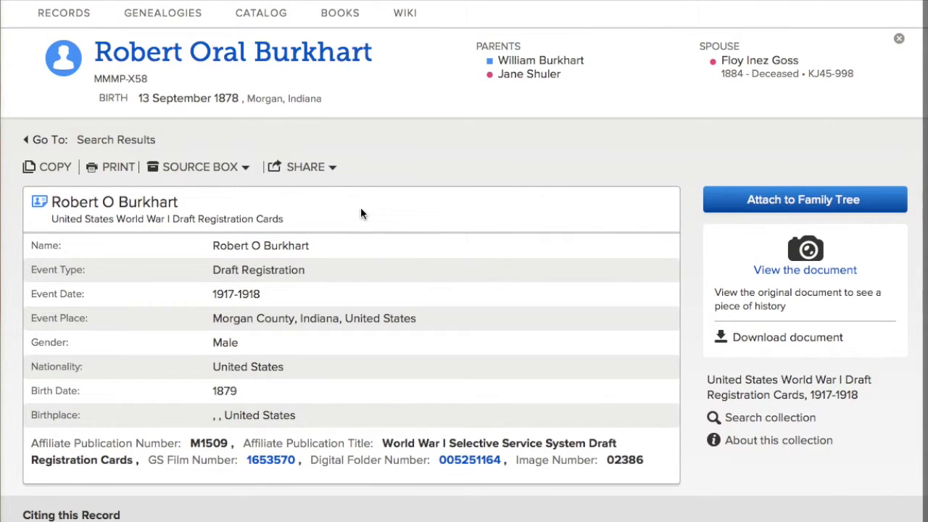
{"action": "scroll", "coordinate": [360, 207], "scroll_direction": "up", "scroll_amount": 1}
{"action": "scroll", "coordinate": [360, 207], "scroll_direction": "down", "scroll_amount": 1}
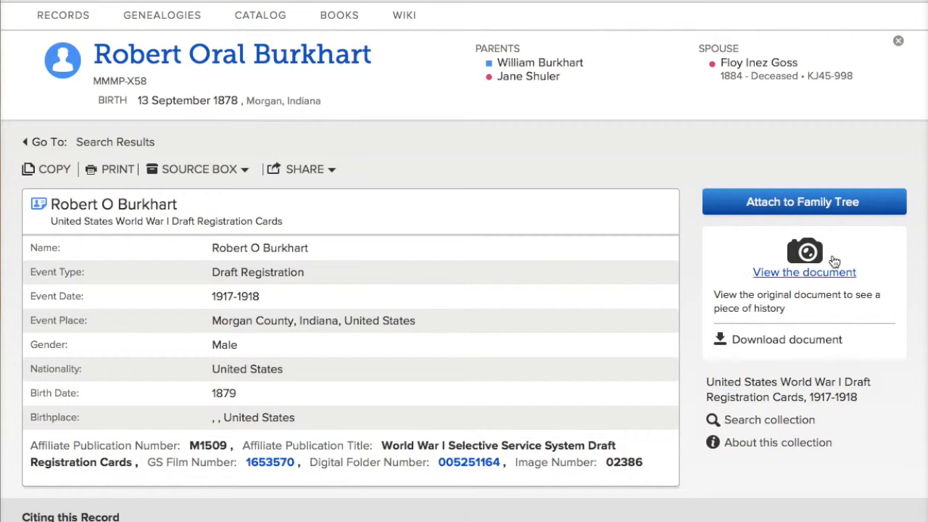
{"action": "scroll", "coordinate": [819, 273], "scroll_direction": "down", "scroll_amount": 1}
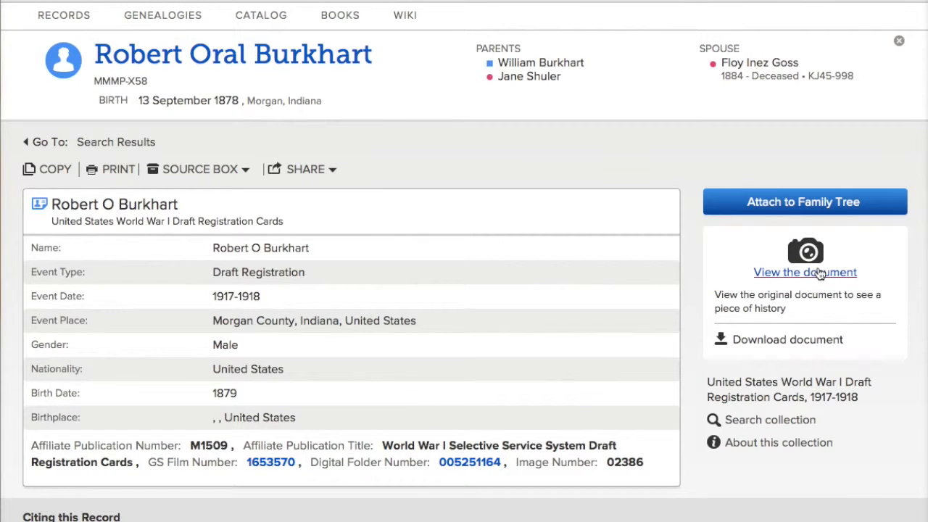
{"action": "left_click", "coordinate": [819, 271]}
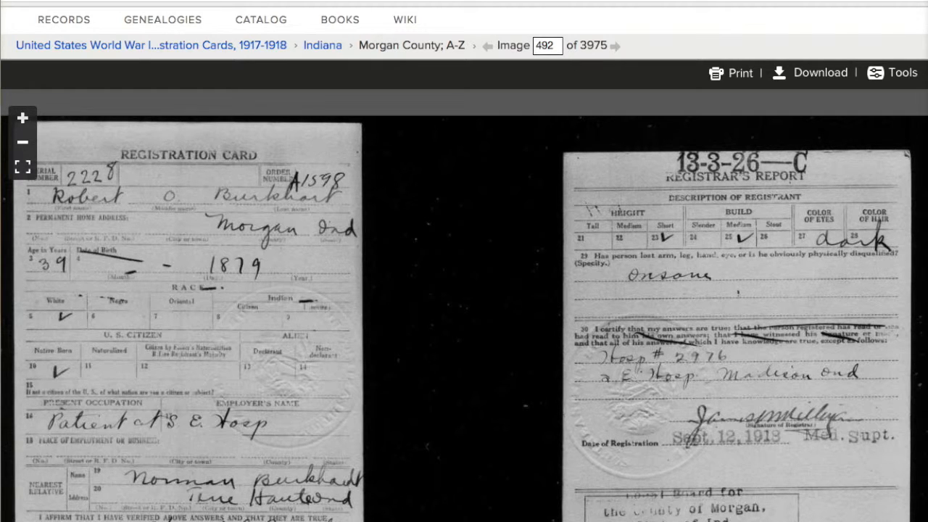
{"action": "key", "text": "alt+Left"}
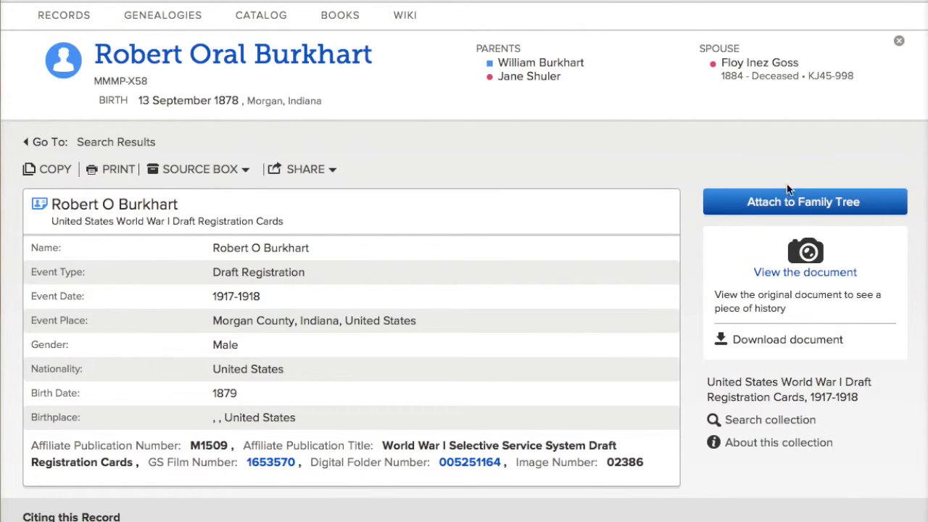
Step: Start attaching the draft registration record to his profile and add the 1917-1918 Morgan County, Indiana draft registration event
{"action": "left_click", "coordinate": [793, 202]}
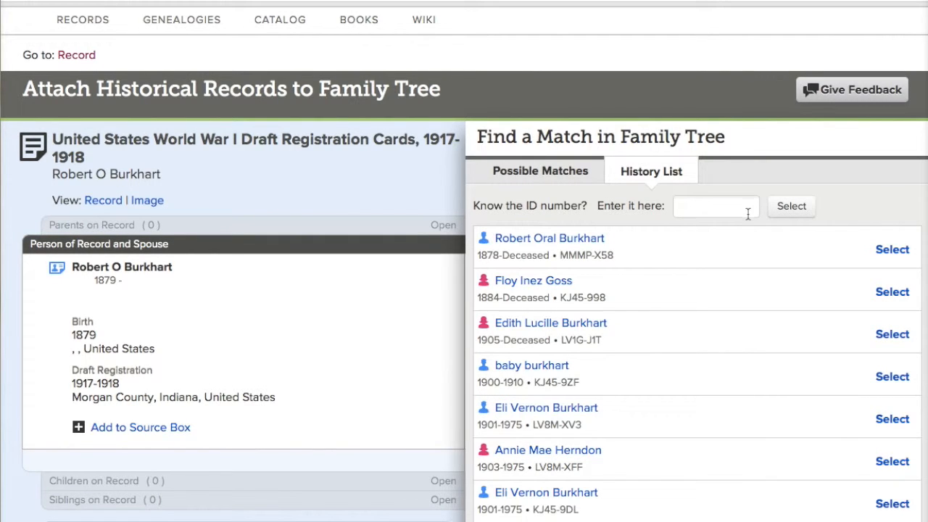
{"action": "left_click", "coordinate": [897, 251]}
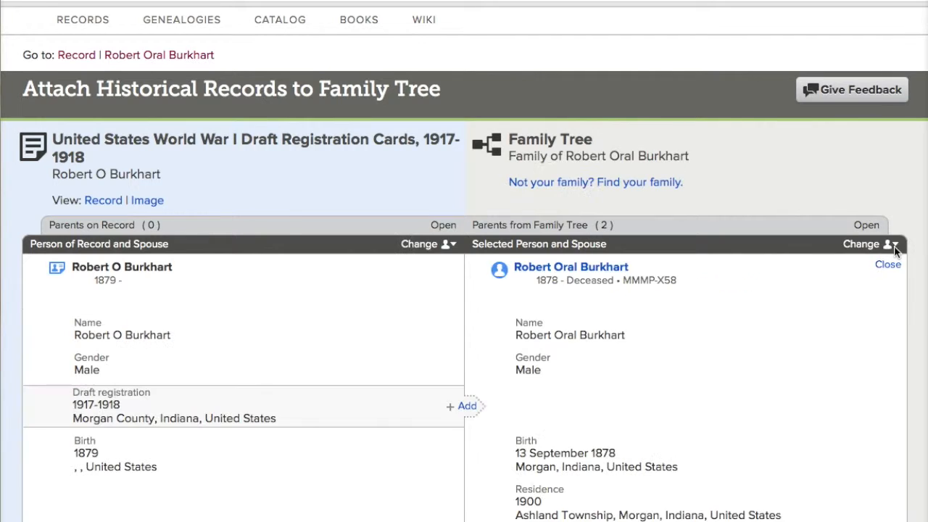
{"action": "left_click", "coordinate": [466, 407]}
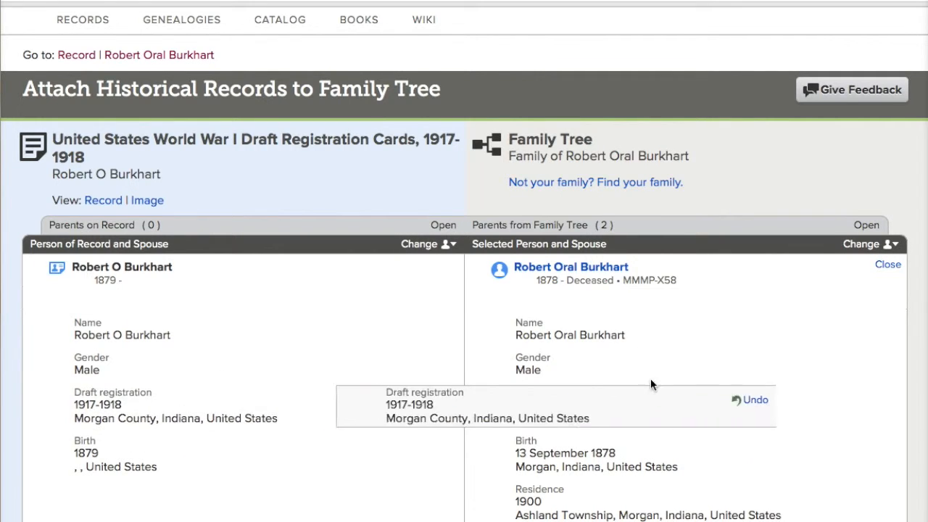
Step: Attach the draft record with the reason "Shows he is insane and in mental hospital at this time"
{"action": "scroll", "coordinate": [650, 379], "scroll_direction": "down", "scroll_amount": 8}
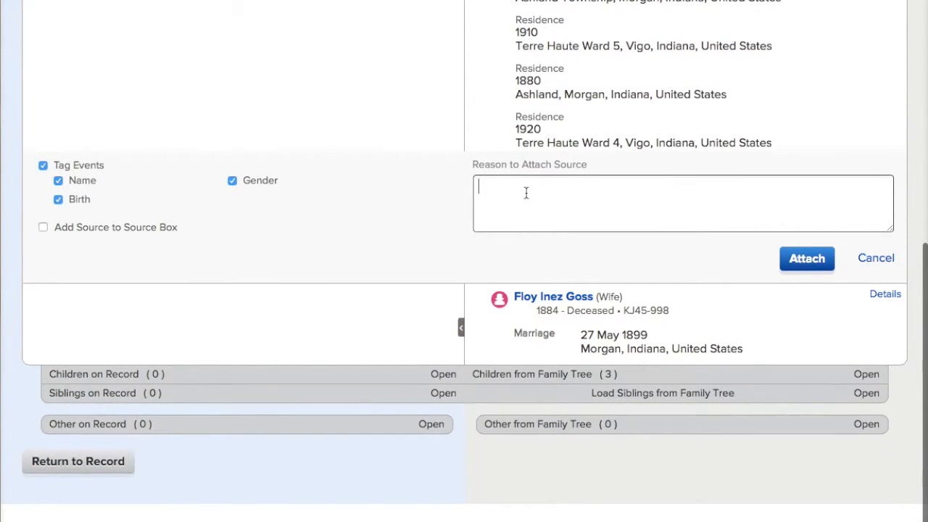
{"action": "type", "text": "SHows"}
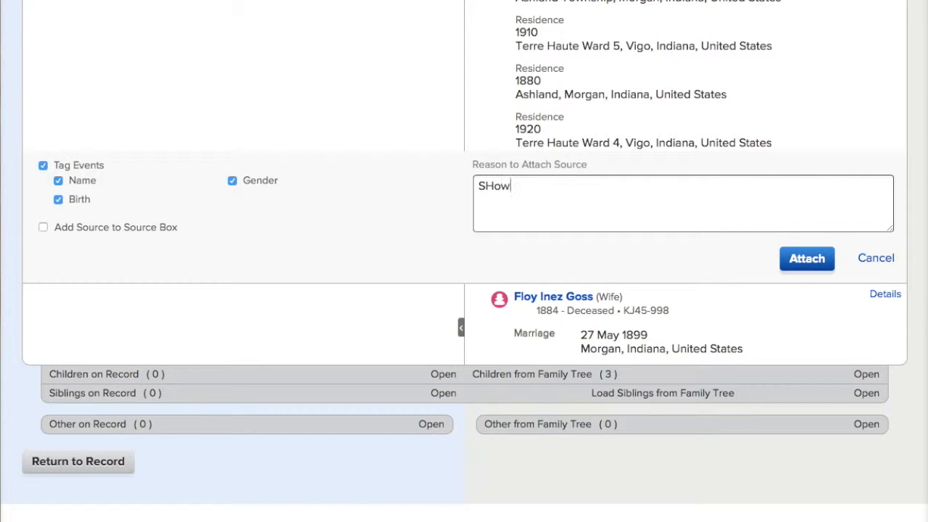
{"action": "key", "text": "BackSpace"}
{"action": "key", "text": "BackSpace"}
{"action": "key", "text": "BackSpace"}
{"action": "key", "text": "BackSpace"}
{"action": "type", "text": "hows he is insta"}
{"action": "key", "text": "BackSpace"}
{"action": "key", "text": "BackSpace"}
{"action": "type", "text": "ane a"}
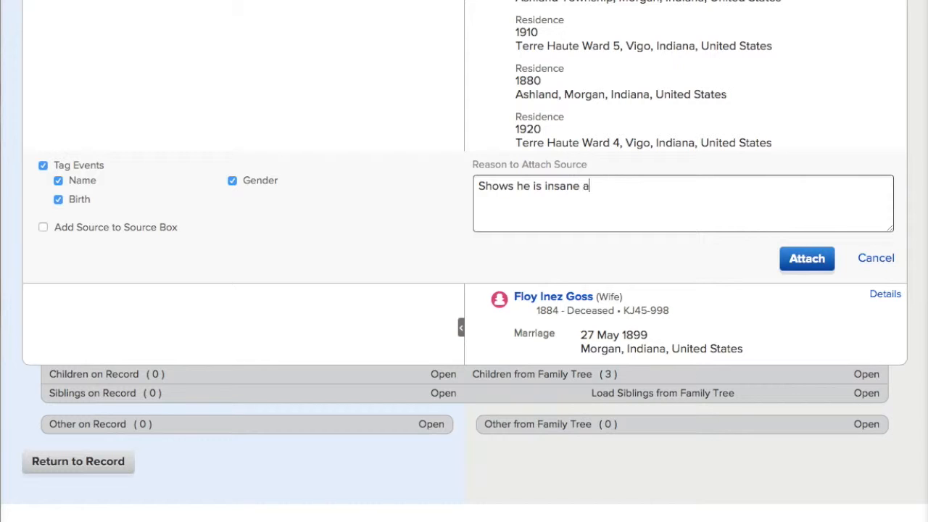
{"action": "type", "text": "nd in mental hospital at th"}
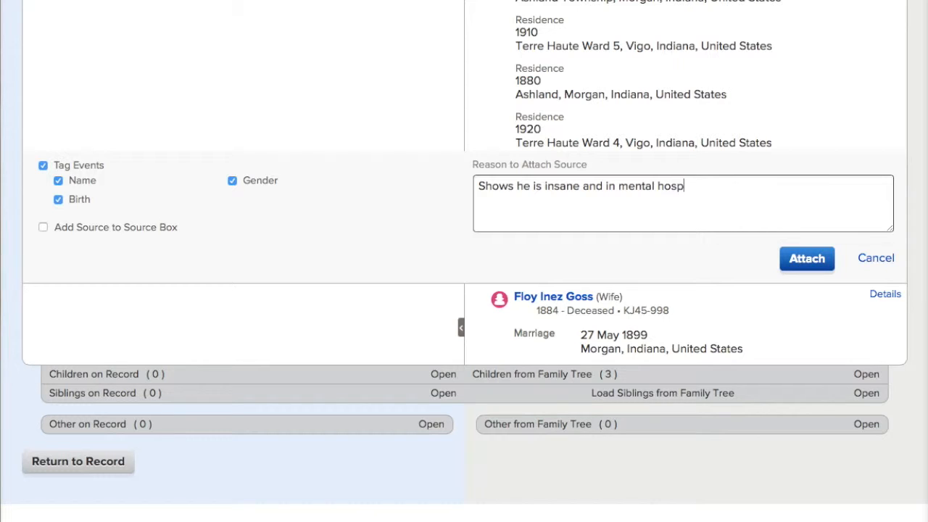
{"action": "type", "text": "is time"}
{"action": "left_click", "coordinate": [793, 262]}
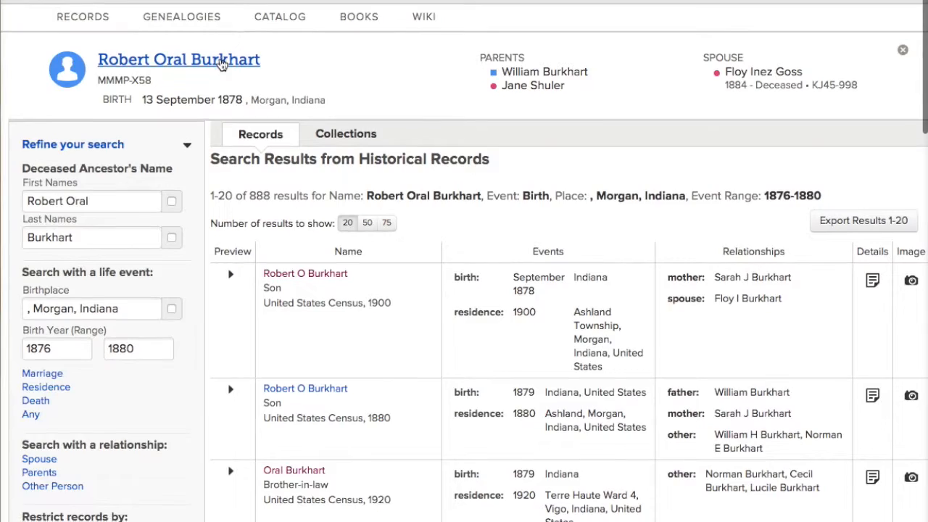
Step: Open his profile page from the search results and go to his Family Members section
{"action": "left_click", "coordinate": [222, 63]}
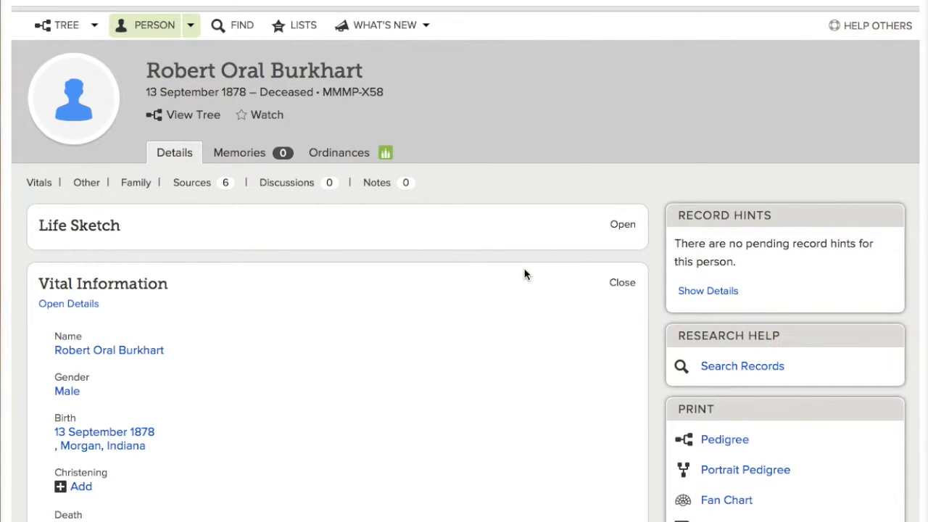
{"action": "scroll", "coordinate": [525, 274], "scroll_direction": "down", "scroll_amount": 6}
{"action": "scroll", "coordinate": [525, 274], "scroll_direction": "down", "scroll_amount": 2}
{"action": "scroll", "coordinate": [525, 273], "scroll_direction": "down", "scroll_amount": 4}
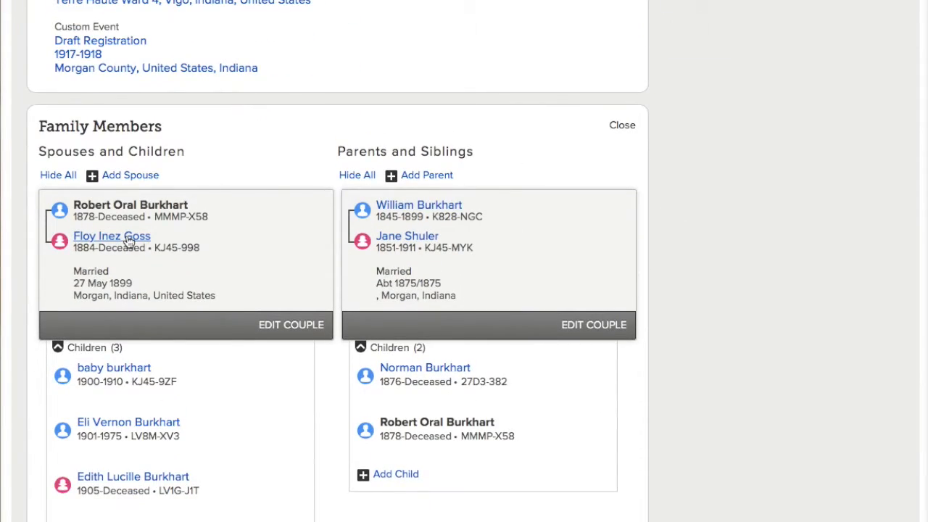
Step: Open his wife's profile page and look through her residences and family members
{"action": "left_click", "coordinate": [129, 241]}
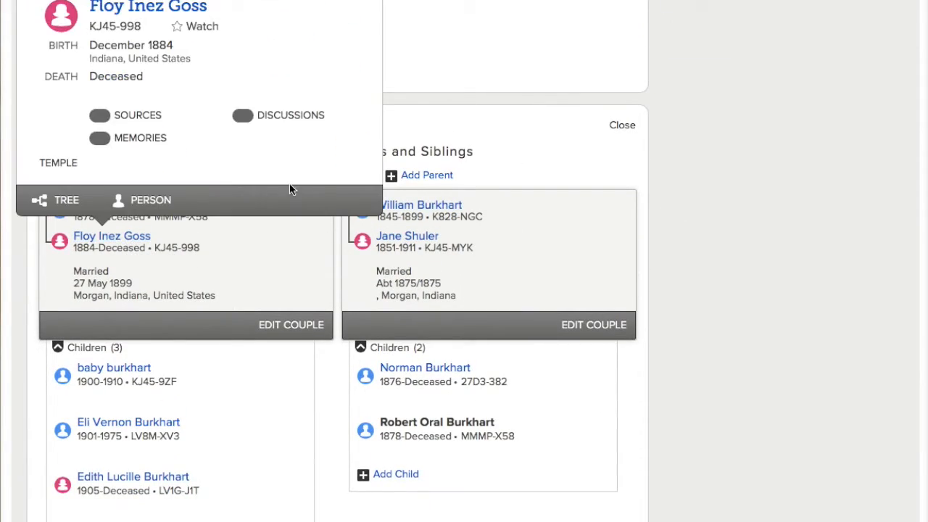
{"action": "left_click", "coordinate": [113, 7]}
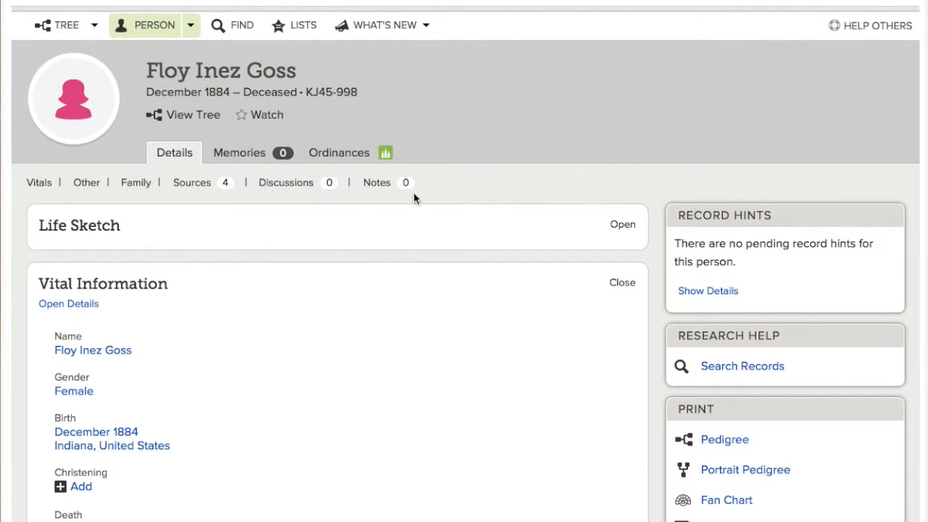
{"action": "scroll", "coordinate": [450, 206], "scroll_direction": "down", "scroll_amount": 1}
{"action": "scroll", "coordinate": [449, 205], "scroll_direction": "down", "scroll_amount": 15}
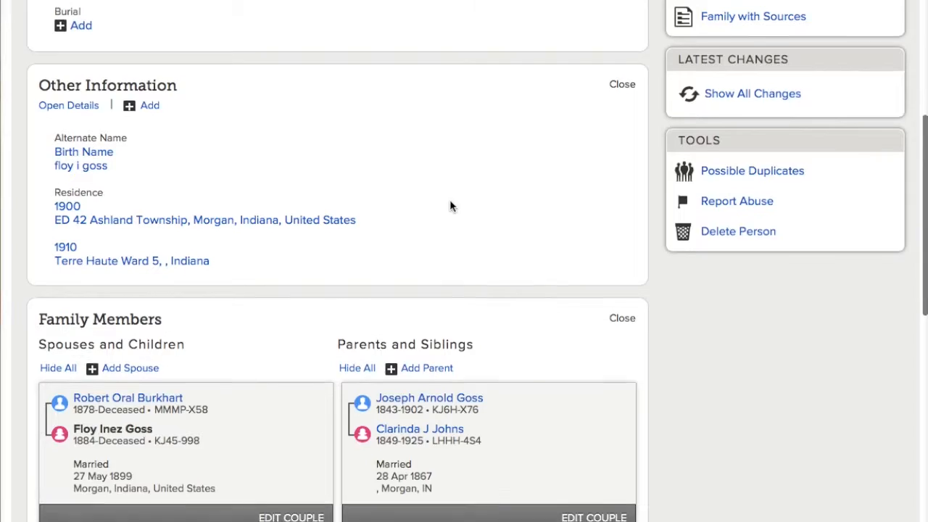
Step: Look over the wife's siblings, sources and record hints on her profile and open a historical records search for her
{"action": "scroll", "coordinate": [451, 207], "scroll_direction": "down", "scroll_amount": 3}
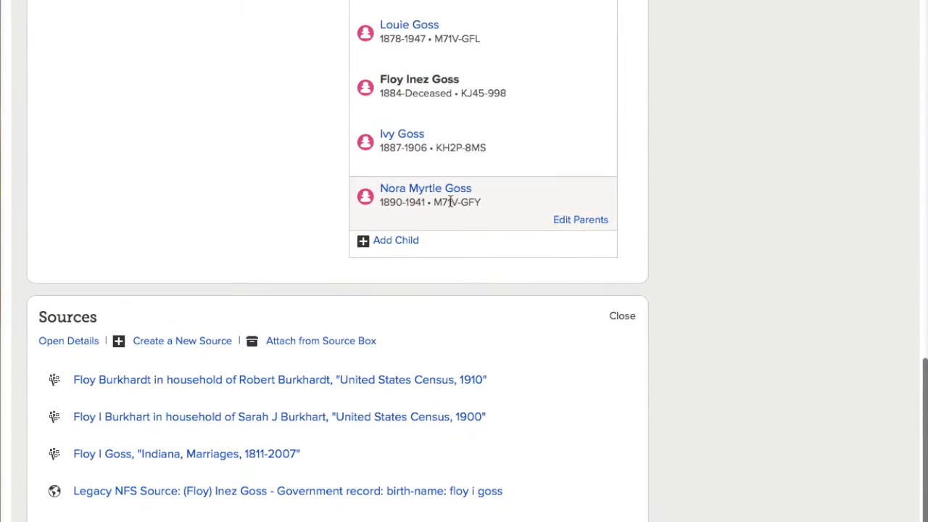
{"action": "scroll", "coordinate": [449, 203], "scroll_direction": "up", "scroll_amount": 20}
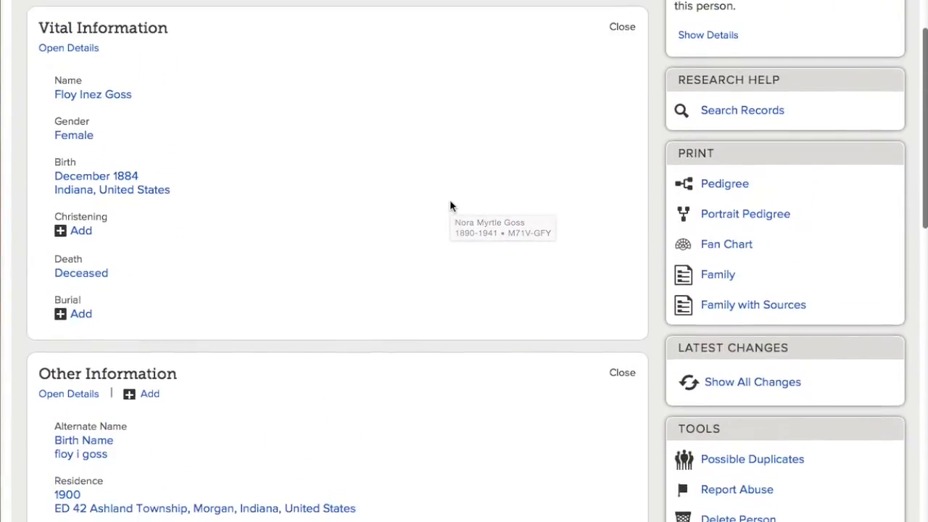
{"action": "scroll", "coordinate": [449, 206], "scroll_direction": "down", "scroll_amount": 1}
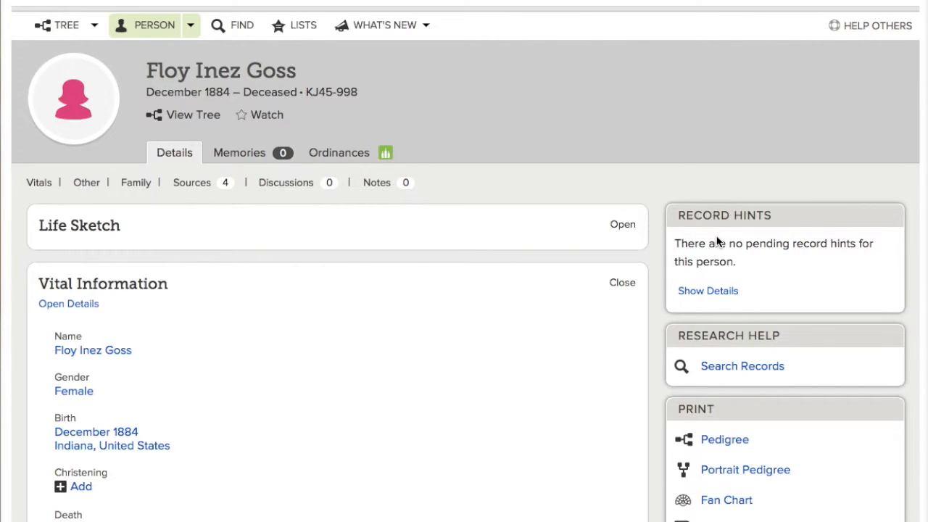
{"action": "left_click", "coordinate": [751, 373]}
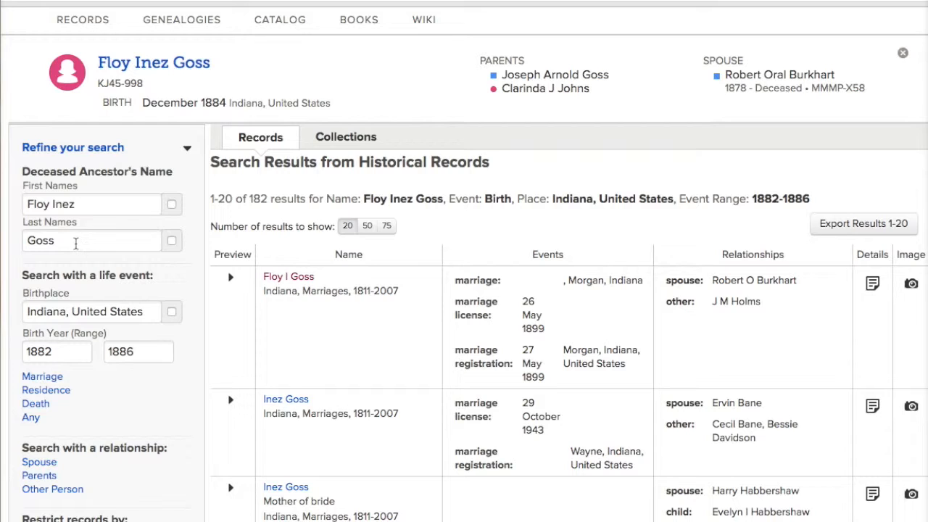
Step: Rerun the wife's records search with her married surname in place of her maiden name
{"action": "left_click_drag", "start_coordinate": [69, 241], "coordinate": [8, 241]}
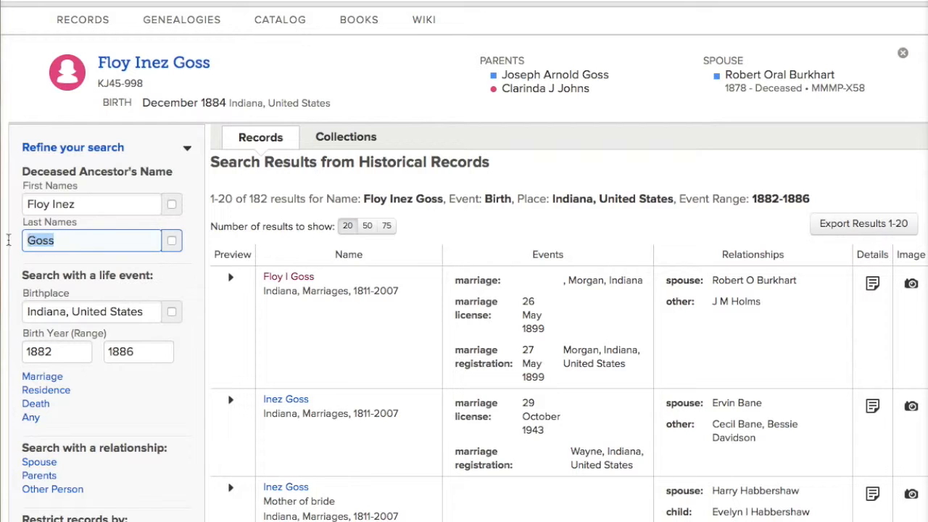
{"action": "type", "text": "Burkhart"}
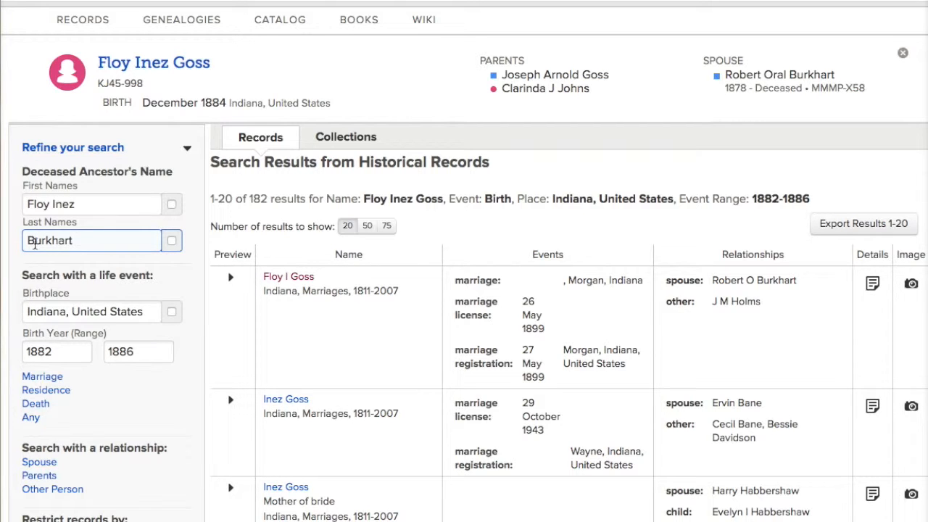
{"action": "scroll", "coordinate": [67, 267], "scroll_direction": "down", "scroll_amount": 5}
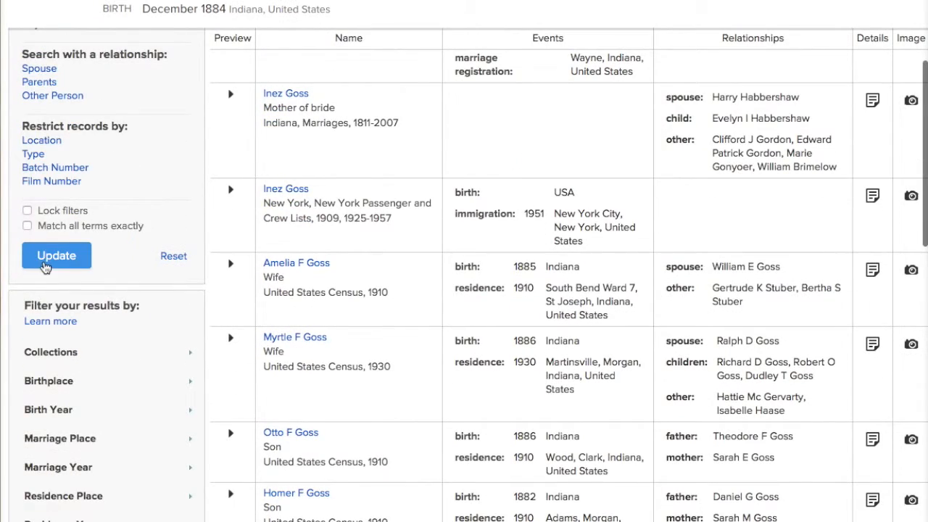
{"action": "left_click", "coordinate": [48, 261]}
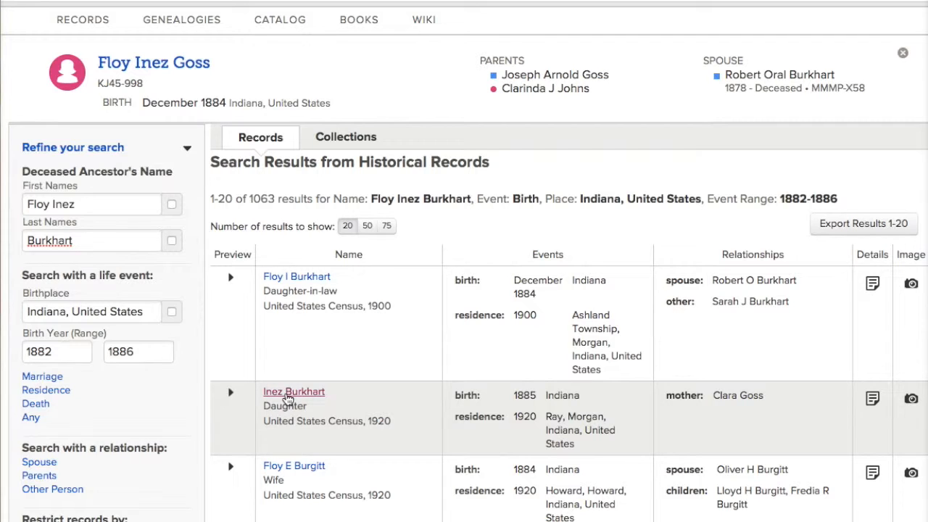
Step: Open the 1920 census result listing her as a daughter in Ray, Morgan, Indiana, and review its details and household
{"action": "right_click", "coordinate": [288, 398]}
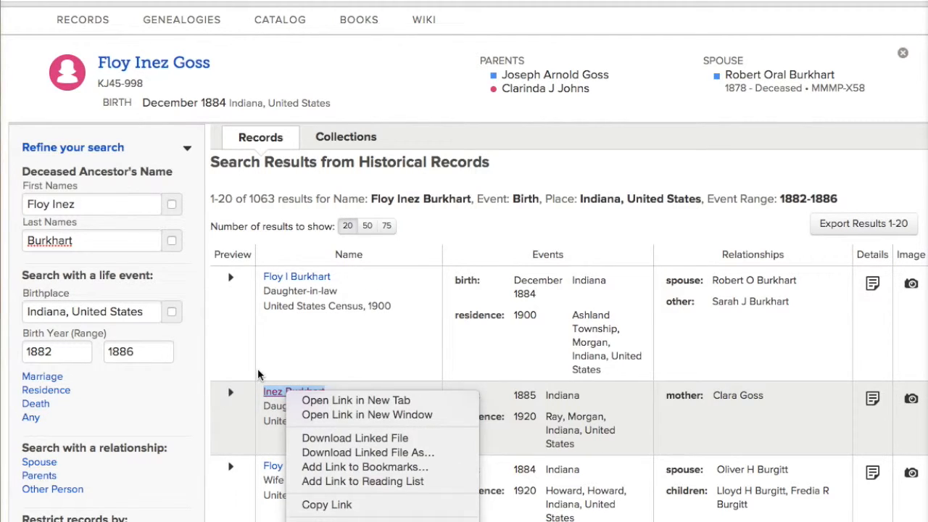
{"action": "key", "text": "Escape"}
{"action": "left_click", "coordinate": [292, 392]}
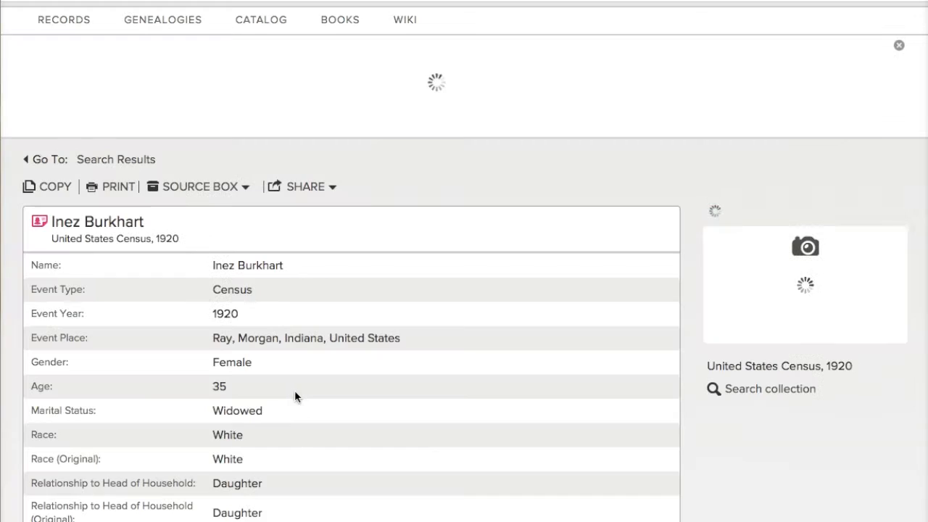
{"action": "scroll", "coordinate": [449, 377], "scroll_direction": "down", "scroll_amount": 1}
{"action": "scroll", "coordinate": [470, 370], "scroll_direction": "down", "scroll_amount": 5}
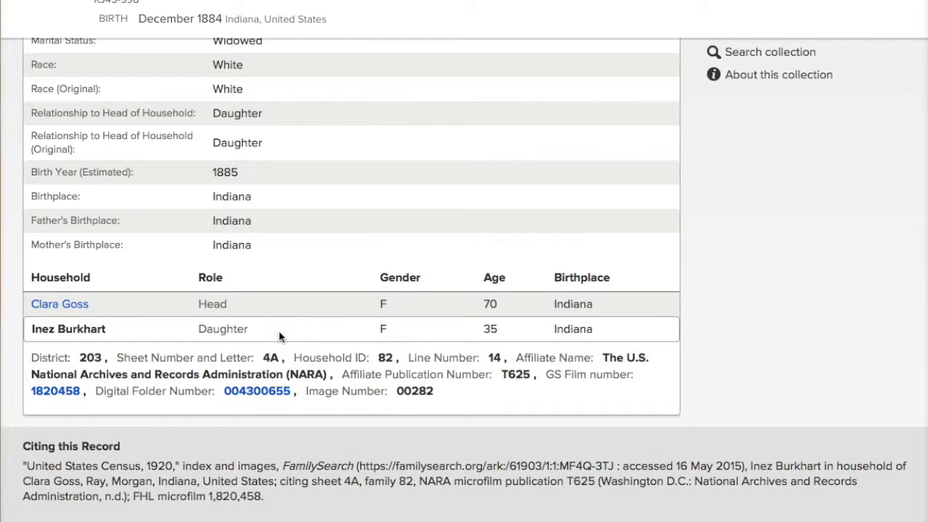
{"action": "scroll", "coordinate": [351, 319], "scroll_direction": "up", "scroll_amount": 5}
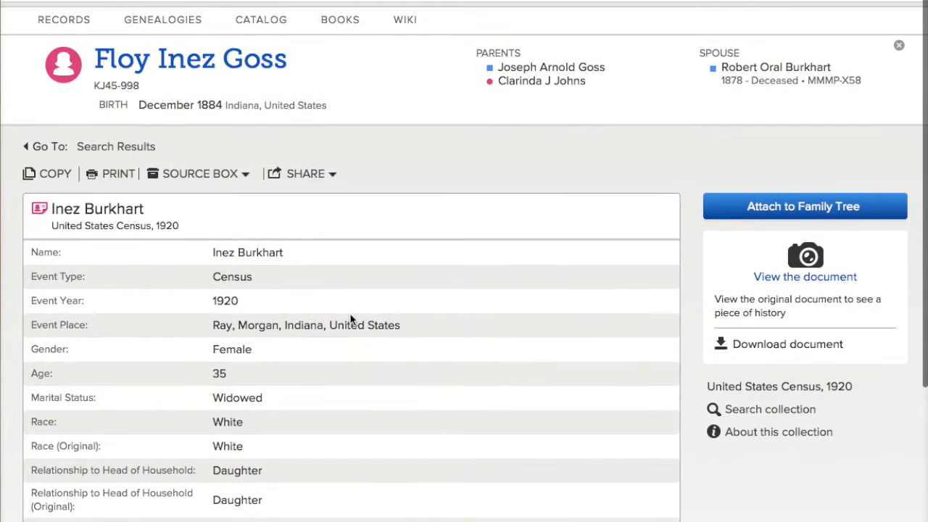
{"action": "scroll", "coordinate": [351, 319], "scroll_direction": "down", "scroll_amount": 4}
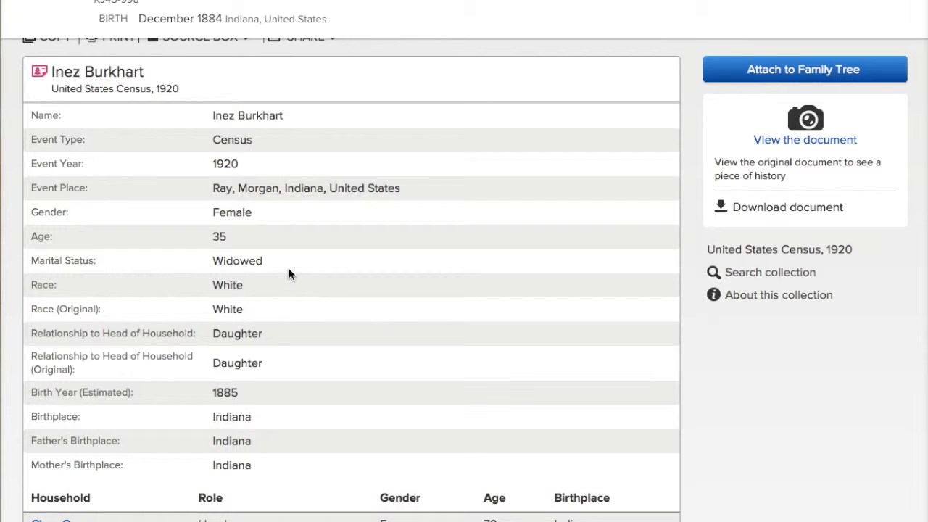
{"action": "scroll", "coordinate": [297, 297], "scroll_direction": "up", "scroll_amount": 2}
Step: Match the 1920 census record to the wife's family and attach it to her mother with the 1920 Ray, Morgan, Indiana residence
{"action": "left_click", "coordinate": [758, 207]}
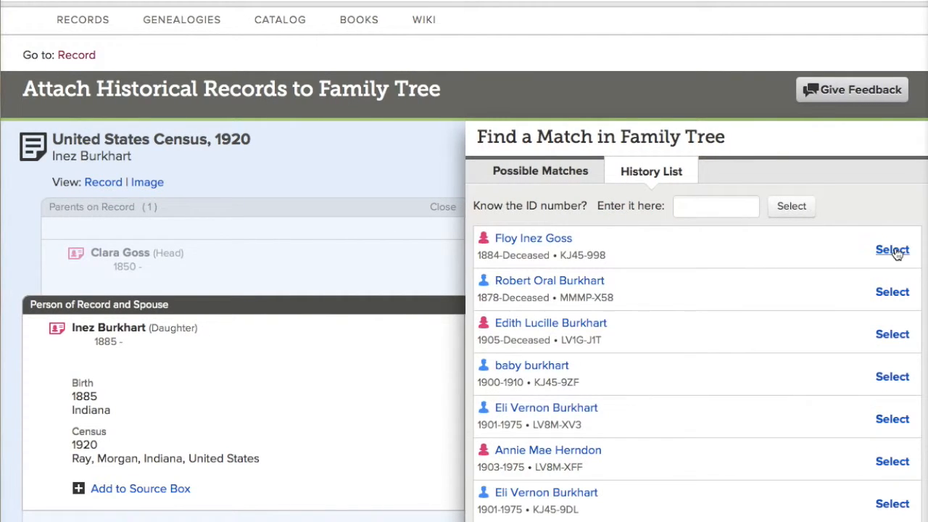
{"action": "left_click", "coordinate": [892, 249]}
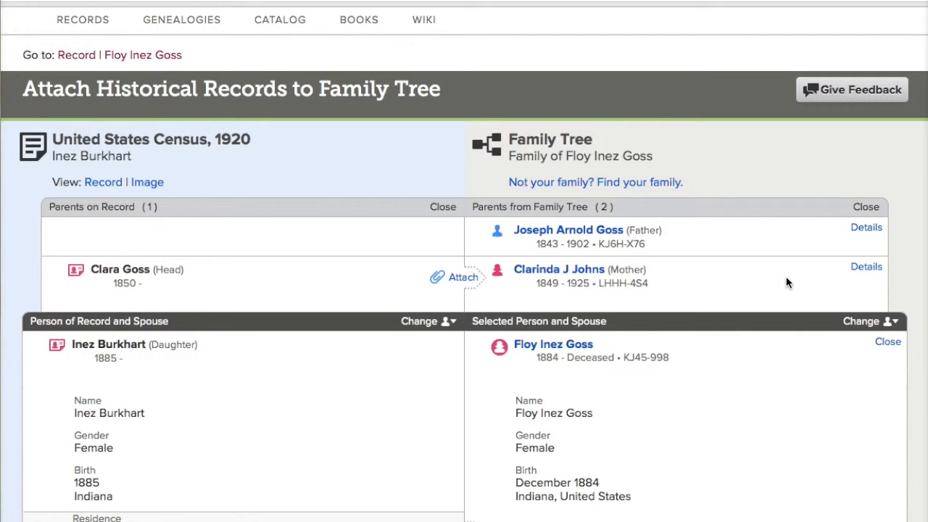
{"action": "left_click", "coordinate": [470, 278]}
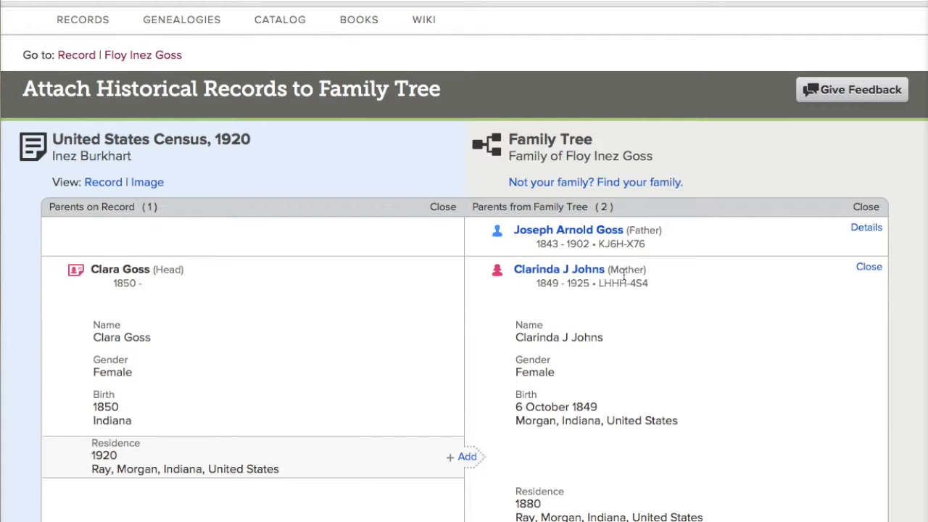
{"action": "left_click", "coordinate": [466, 456]}
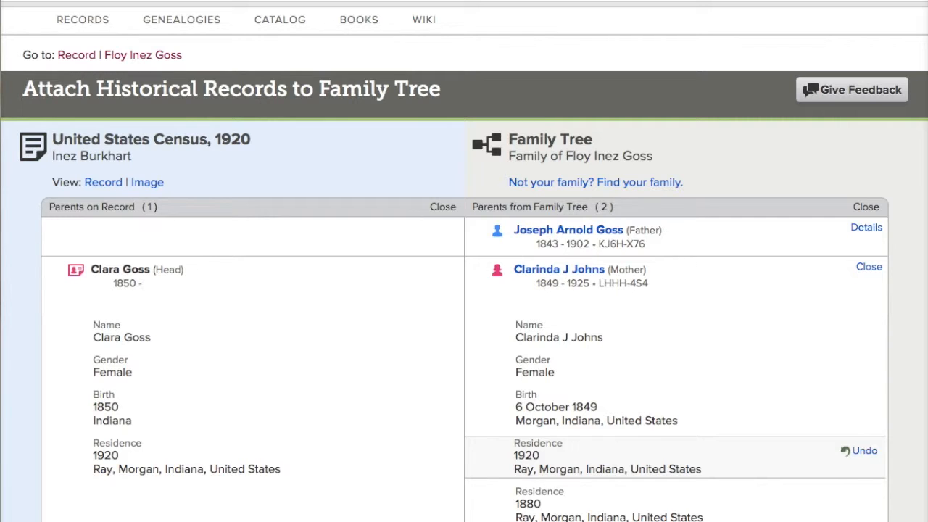
{"action": "scroll", "coordinate": [747, 257], "scroll_direction": "down", "scroll_amount": 5}
{"action": "left_click", "coordinate": [789, 289]}
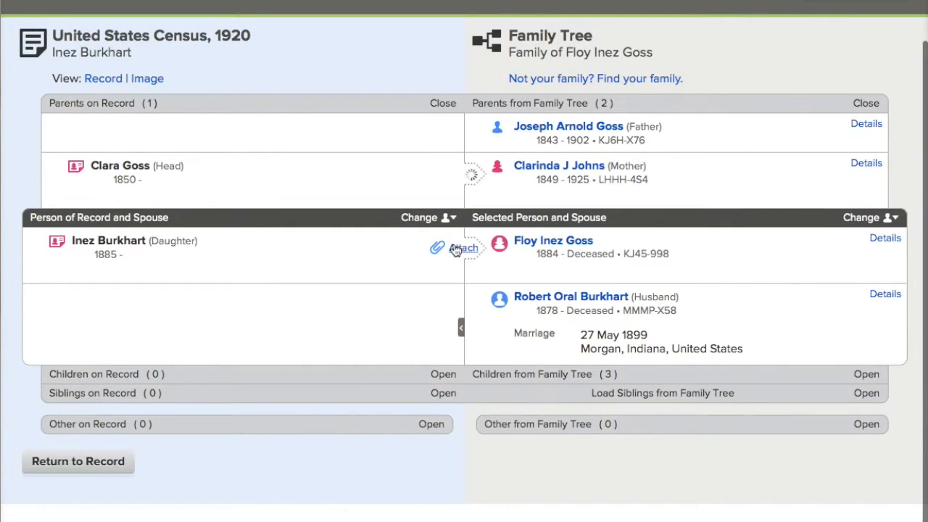
Step: Attach the 1920 census record to the wife and add her 1920 residence in Ray, Morgan, Indiana
{"action": "left_click", "coordinate": [457, 249]}
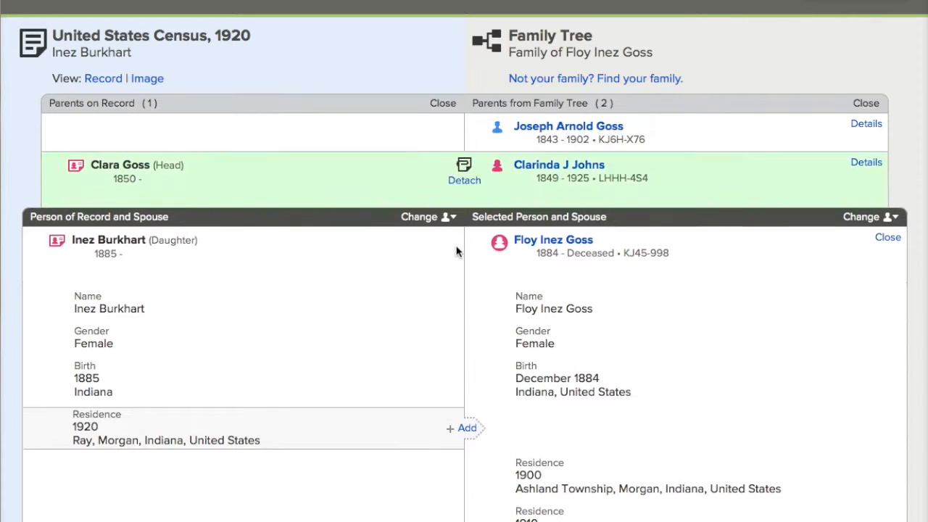
{"action": "left_click", "coordinate": [467, 428]}
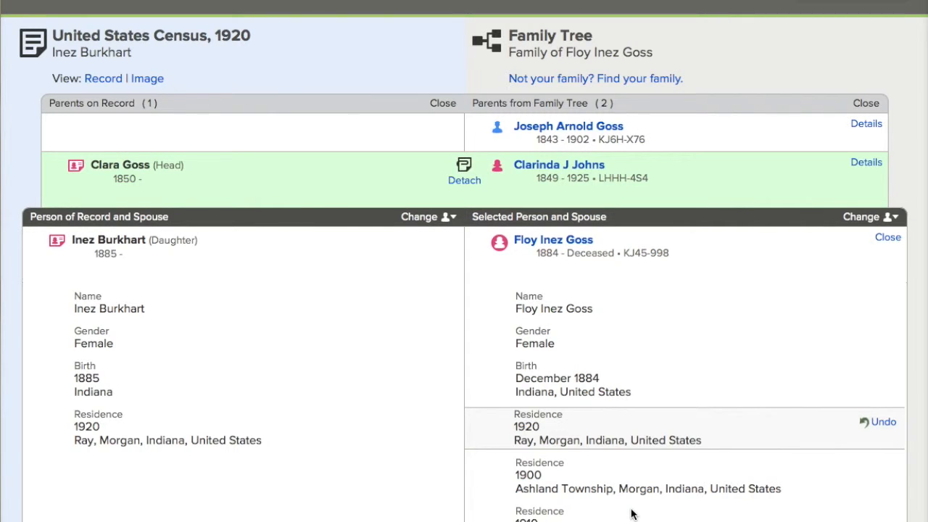
{"action": "scroll", "coordinate": [631, 507], "scroll_direction": "down", "scroll_amount": 5}
{"action": "left_click", "coordinate": [805, 450]}
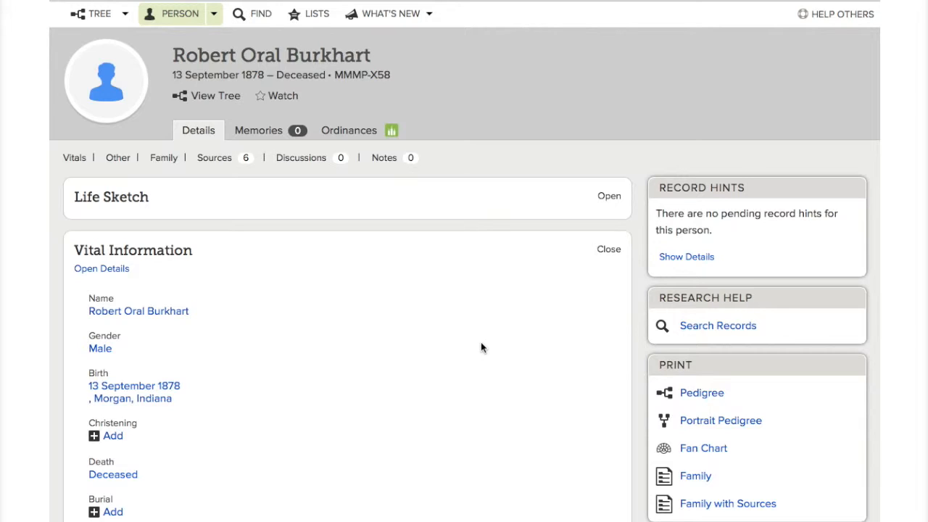
Step: Search historical records for the husband from his profile page and look through the results
{"action": "left_click", "coordinate": [726, 327]}
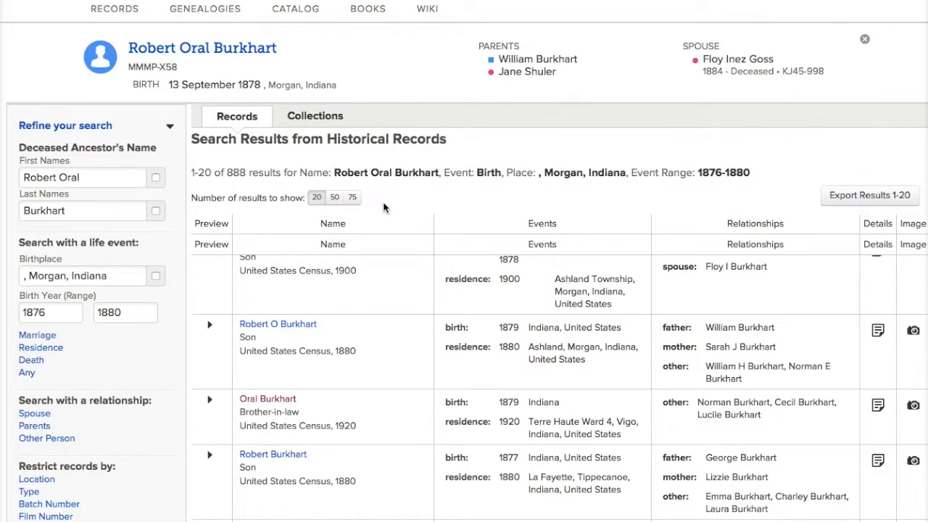
{"action": "scroll", "coordinate": [408, 234], "scroll_direction": "down", "scroll_amount": 1}
{"action": "scroll", "coordinate": [408, 234], "scroll_direction": "down", "scroll_amount": 2}
{"action": "scroll", "coordinate": [410, 236], "scroll_direction": "up", "scroll_amount": 2}
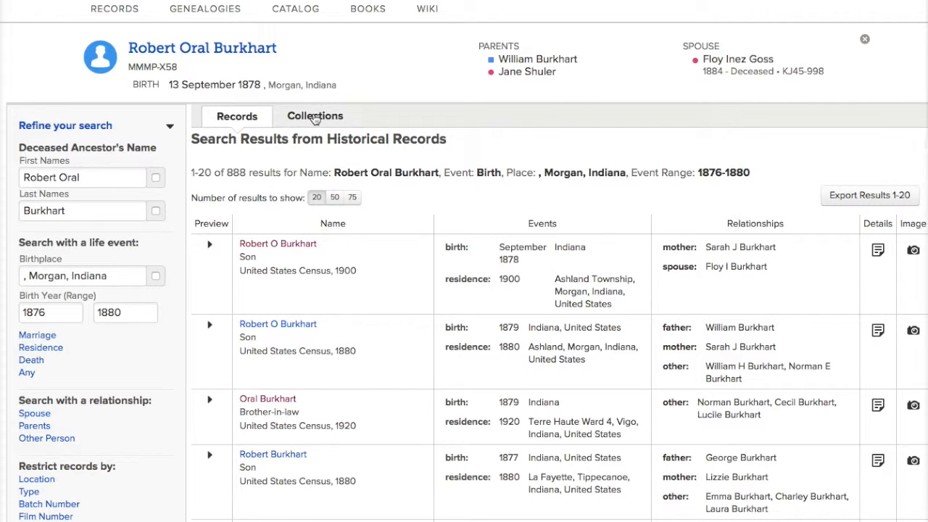
Step: View the husband's results by collection and narrow them to Indiana, Marriages, 1811-2007
{"action": "left_click", "coordinate": [314, 117]}
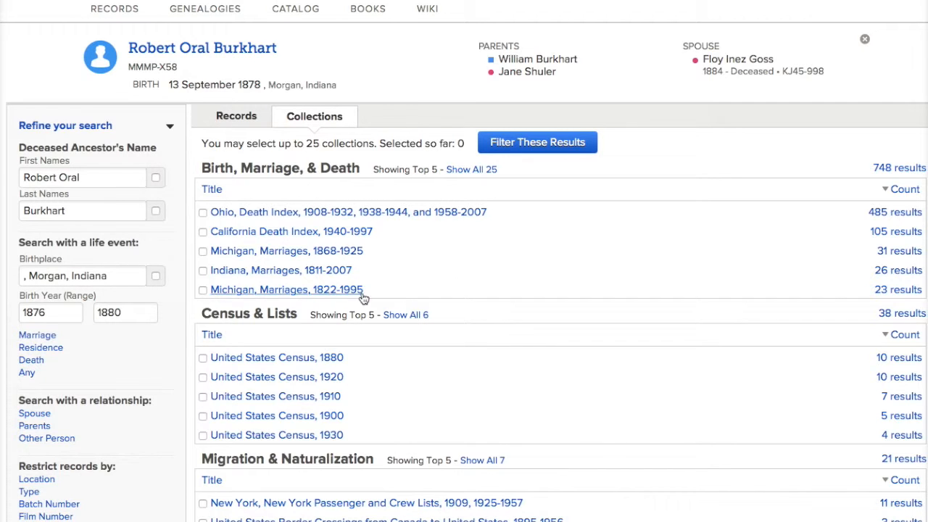
{"action": "scroll", "coordinate": [311, 328], "scroll_direction": "down", "scroll_amount": 1}
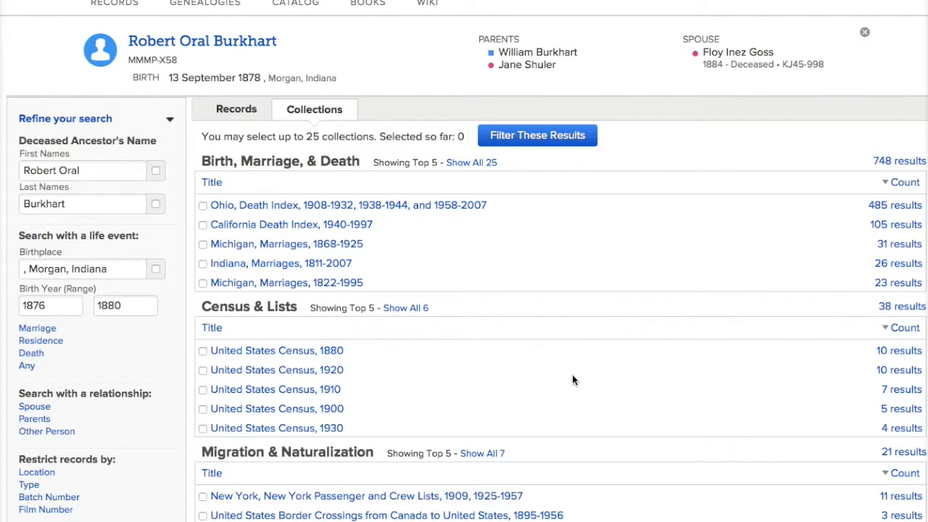
{"action": "scroll", "coordinate": [537, 371], "scroll_direction": "down", "scroll_amount": 1}
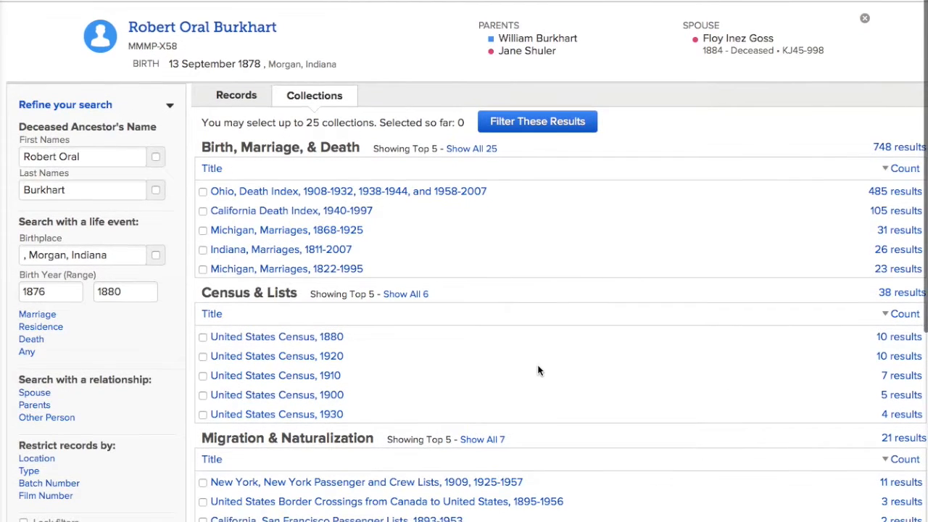
{"action": "left_click", "coordinate": [288, 251]}
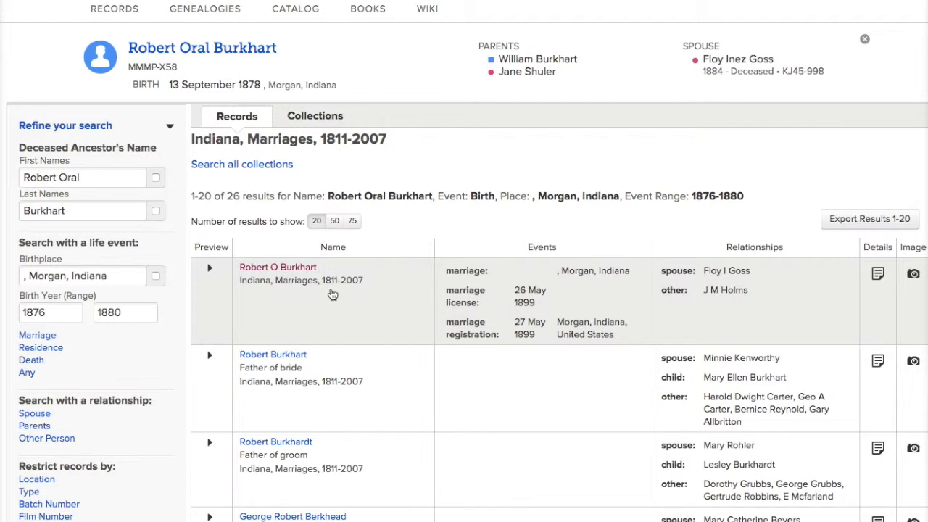
Step: Open the weaker-match marriage record naming him as father of the bride and review the 28 Oct 1922 marriage details
{"action": "scroll", "coordinate": [355, 303], "scroll_direction": "down", "scroll_amount": 1}
{"action": "scroll", "coordinate": [356, 302], "scroll_direction": "down", "scroll_amount": 4}
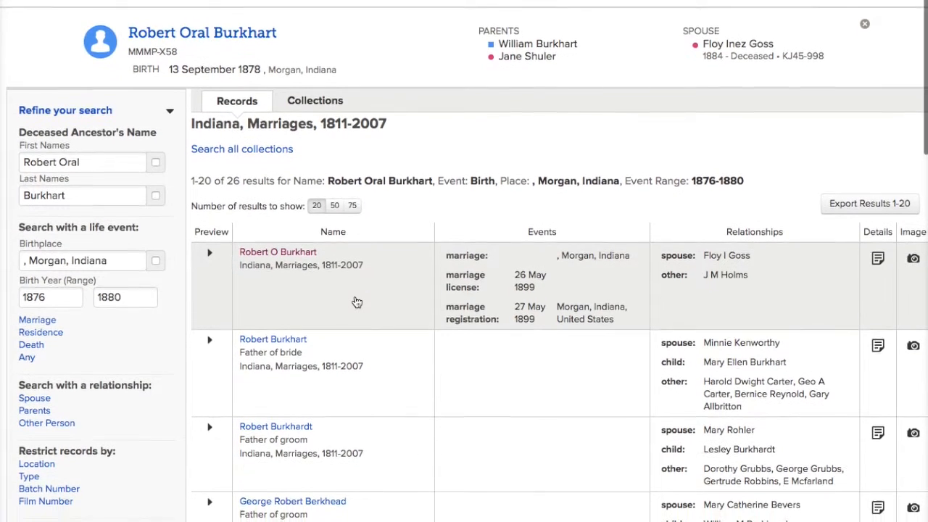
{"action": "scroll", "coordinate": [356, 302], "scroll_direction": "down", "scroll_amount": 5}
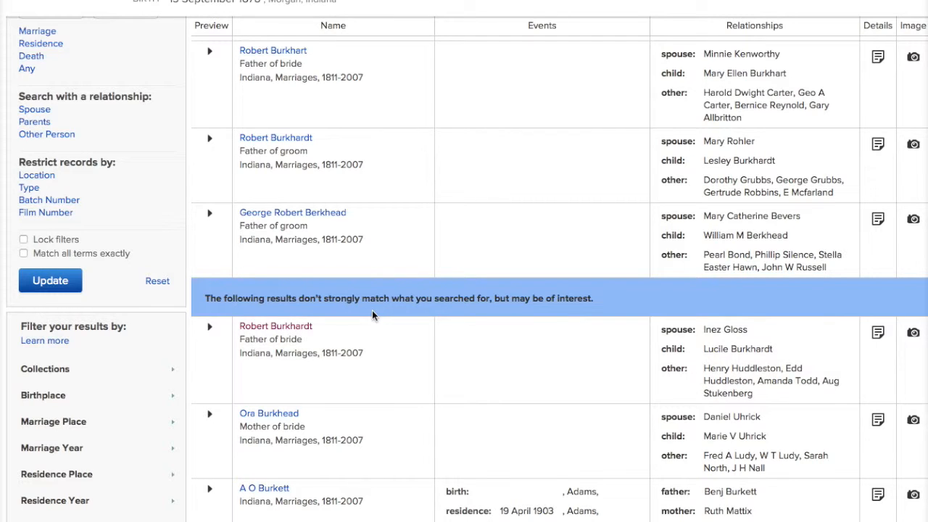
{"action": "left_click", "coordinate": [298, 328]}
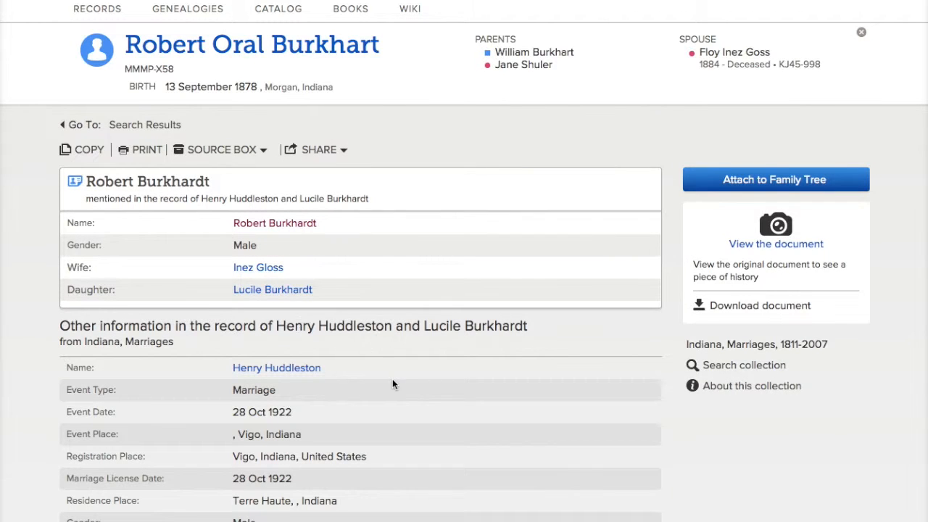
{"action": "scroll", "coordinate": [367, 369], "scroll_direction": "down", "scroll_amount": 5}
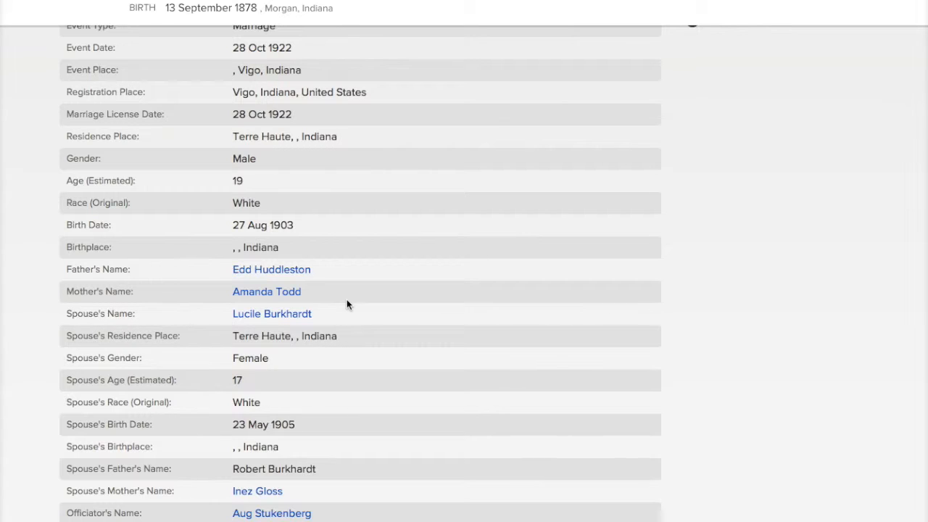
{"action": "scroll", "coordinate": [348, 304], "scroll_direction": "up", "scroll_amount": 2}
{"action": "scroll", "coordinate": [355, 246], "scroll_direction": "down", "scroll_amount": 1}
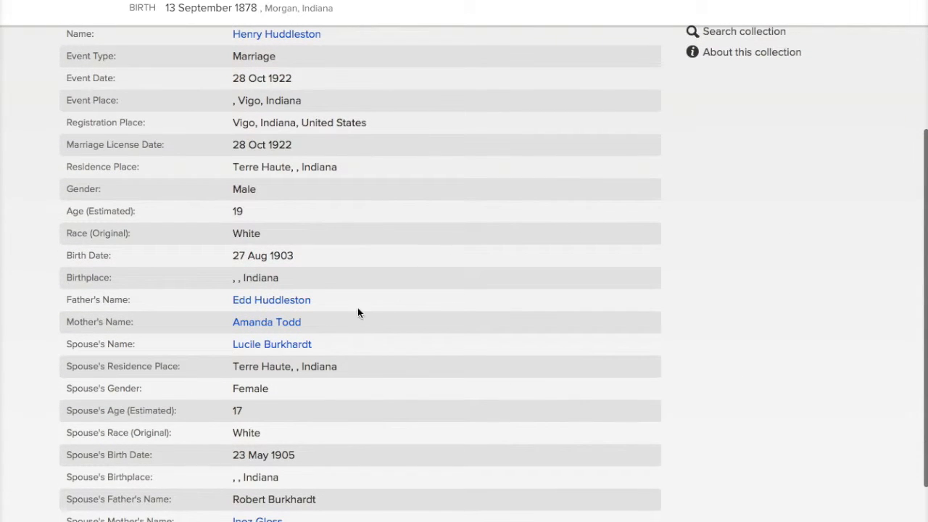
{"action": "scroll", "coordinate": [580, 382], "scroll_direction": "up", "scroll_amount": 8}
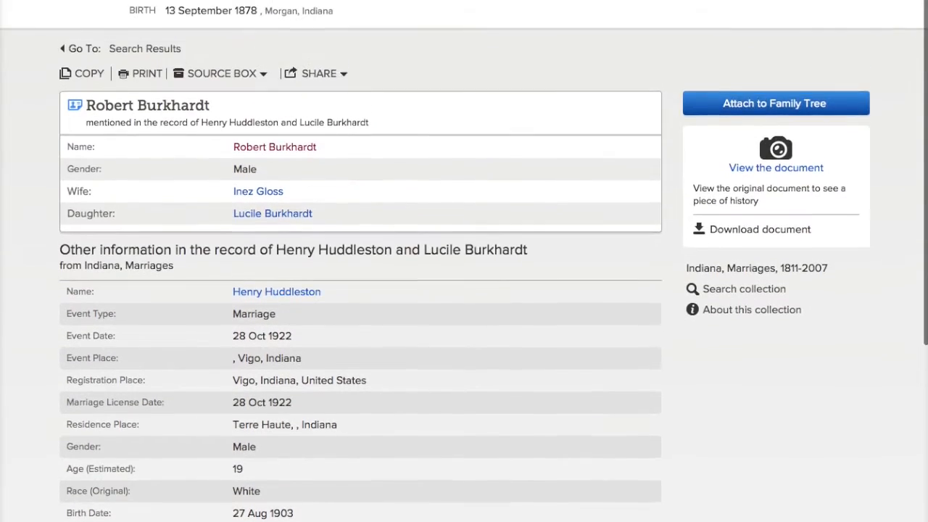
Step: Attach the Indiana marriage record to the bride's father in the tree with the reason "shows as parent"
{"action": "left_click", "coordinate": [766, 103]}
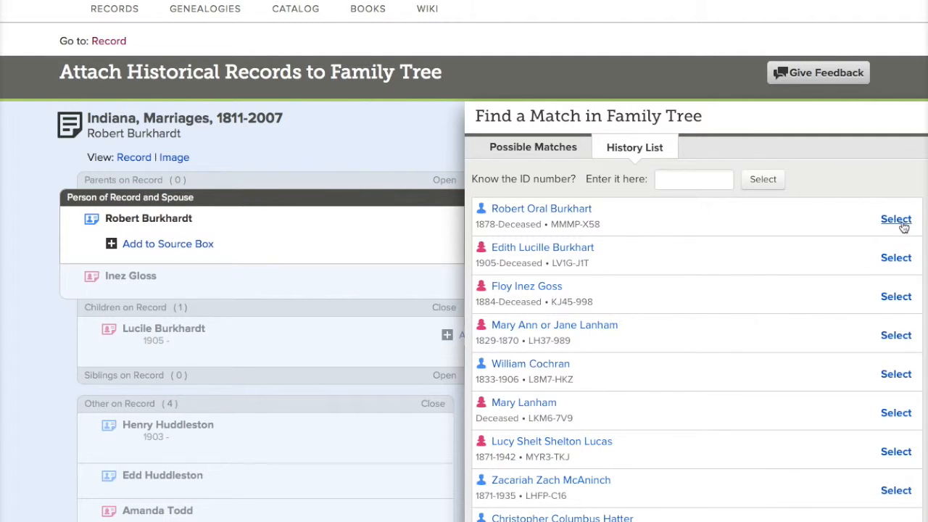
{"action": "left_click", "coordinate": [896, 219]}
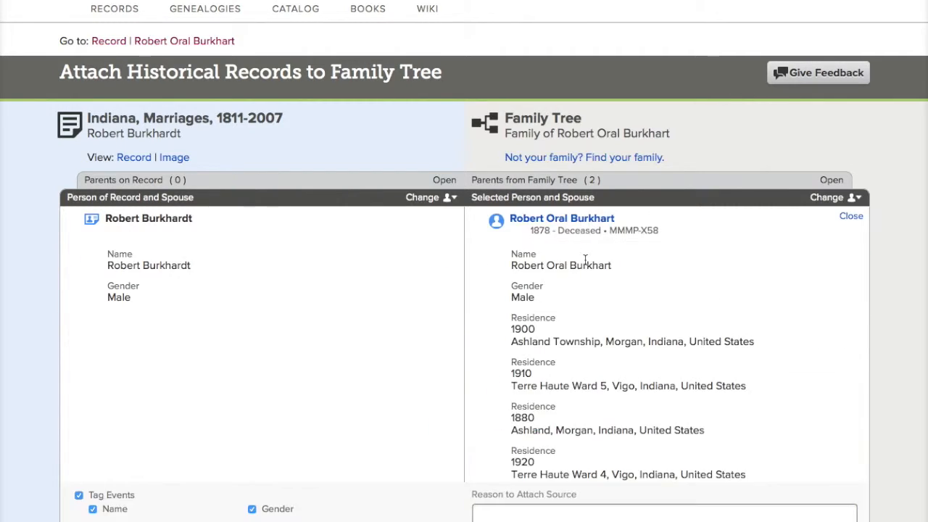
{"action": "left_click", "coordinate": [635, 519]}
{"action": "type", "text": "shows as parent"}
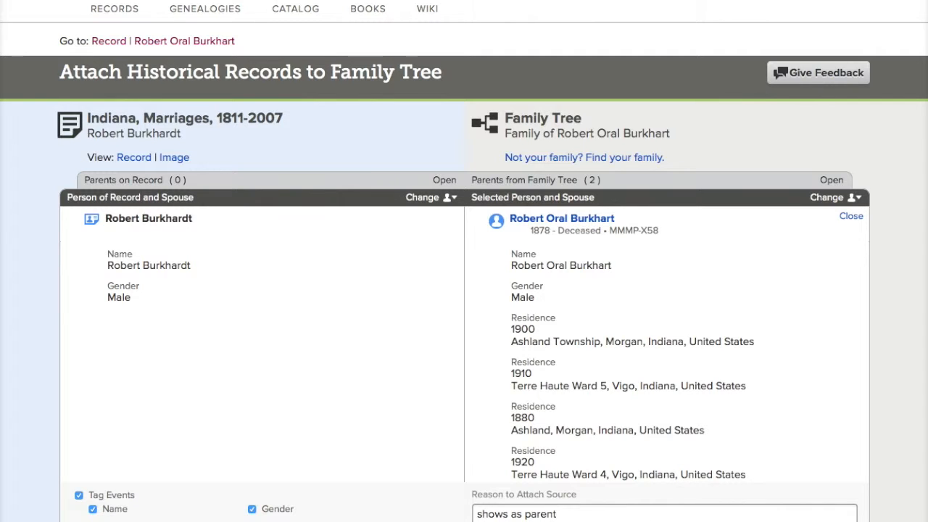
{"action": "key", "text": "Return"}
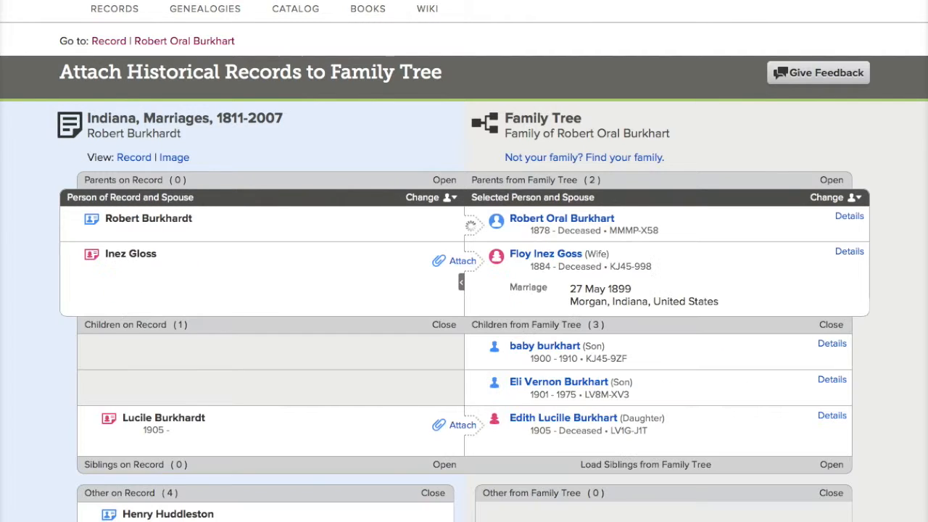
Step: Attach the same marriage record to the bride's mother, keeping the reason "shows as parent"
{"action": "left_click", "coordinate": [467, 263]}
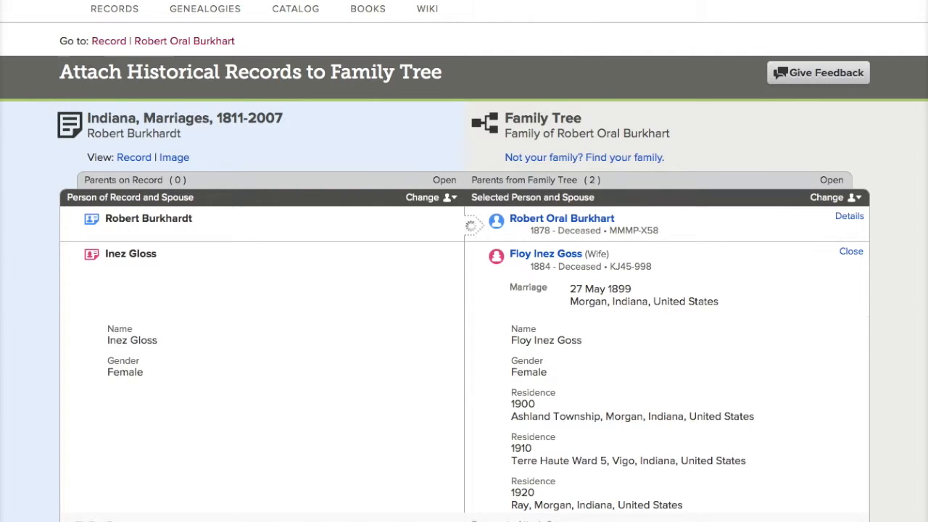
{"action": "scroll", "coordinate": [761, 462], "scroll_direction": "down", "scroll_amount": 5}
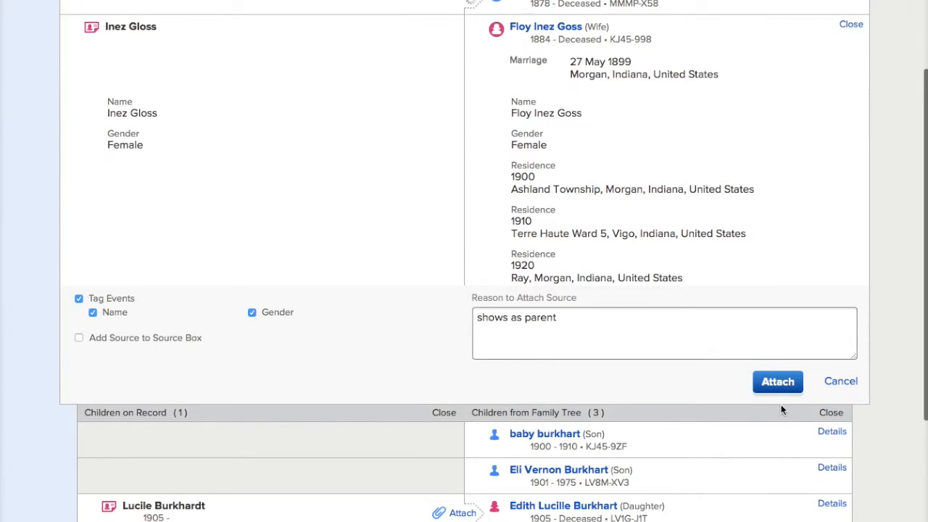
{"action": "left_click", "coordinate": [777, 378]}
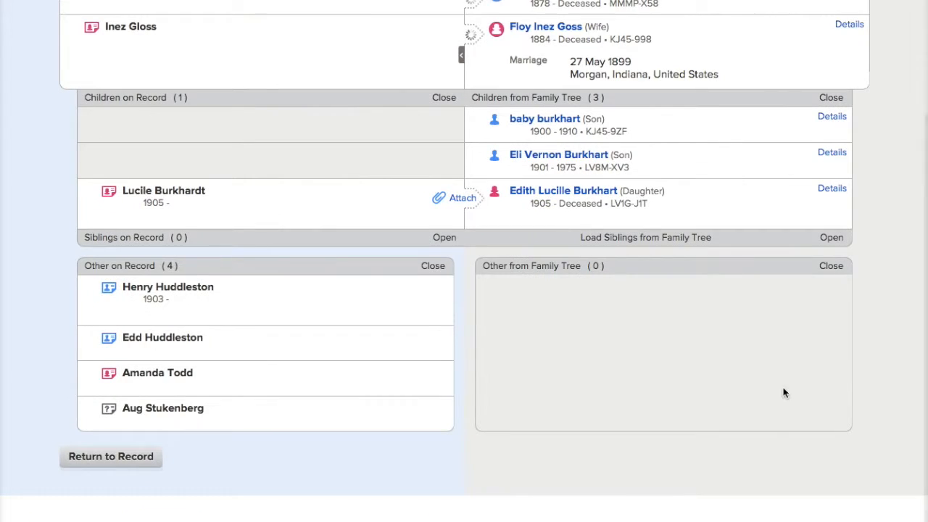
Step: Attach the record to the daughter, adding the 28 Oct 1922 Vigo, Indiana marriage and marriage license, with the reason "shows marriage information"
{"action": "left_click", "coordinate": [459, 204]}
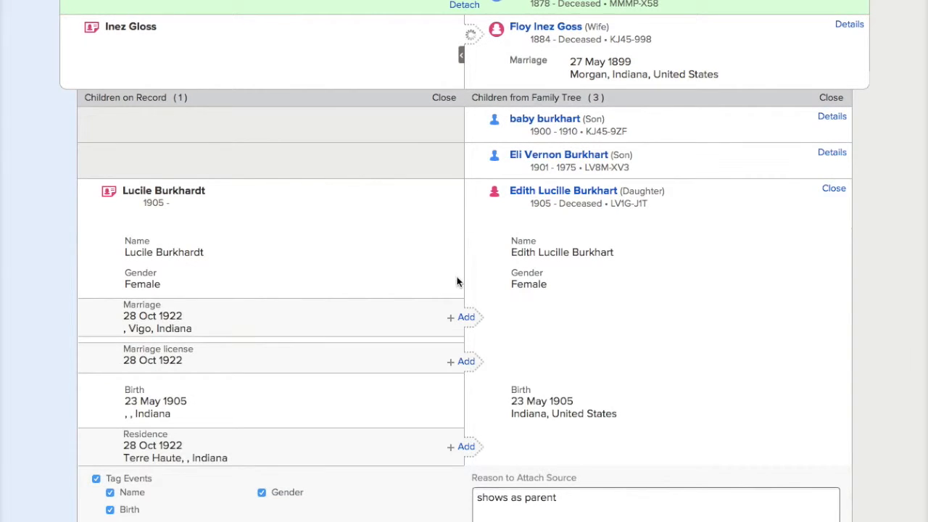
{"action": "left_click", "coordinate": [466, 317]}
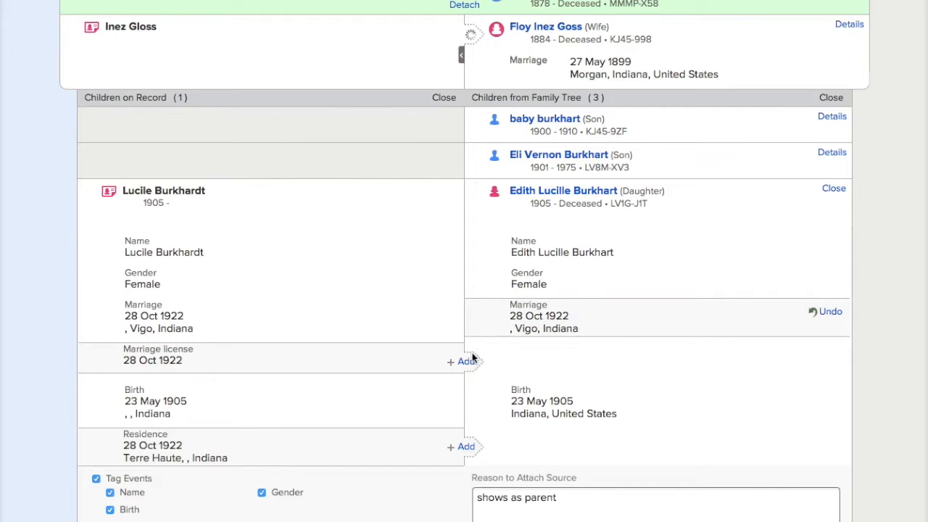
{"action": "left_click", "coordinate": [468, 361]}
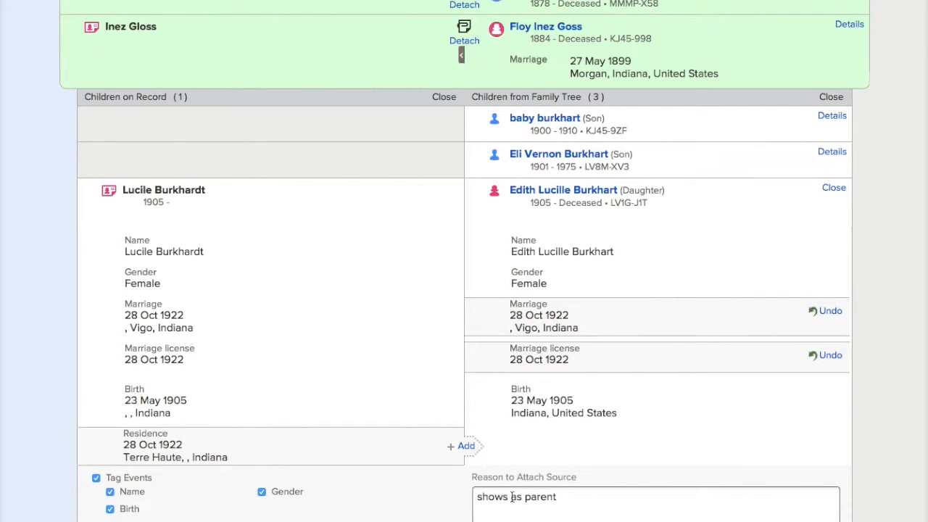
{"action": "left_click_drag", "start_coordinate": [511, 497], "coordinate": [582, 500]}
{"action": "type", "text": "marriage informatio"}
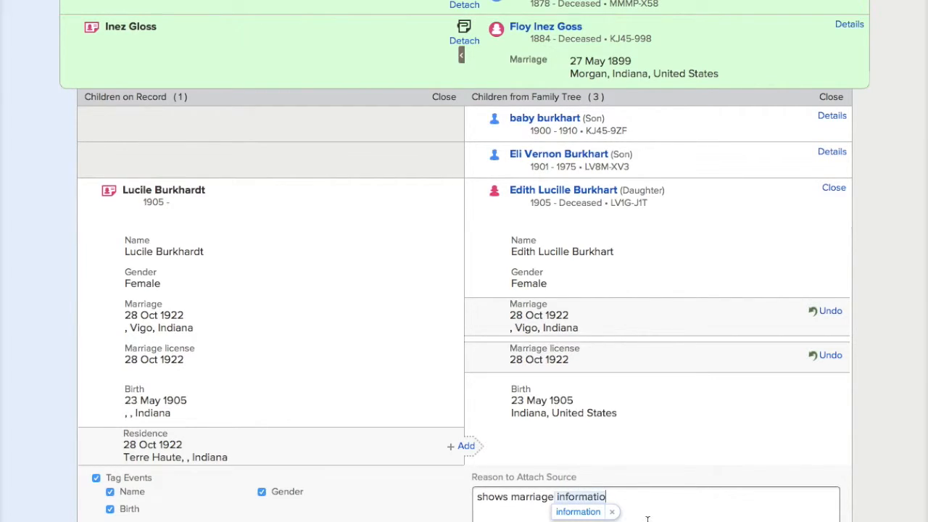
{"action": "type", "text": "n"}
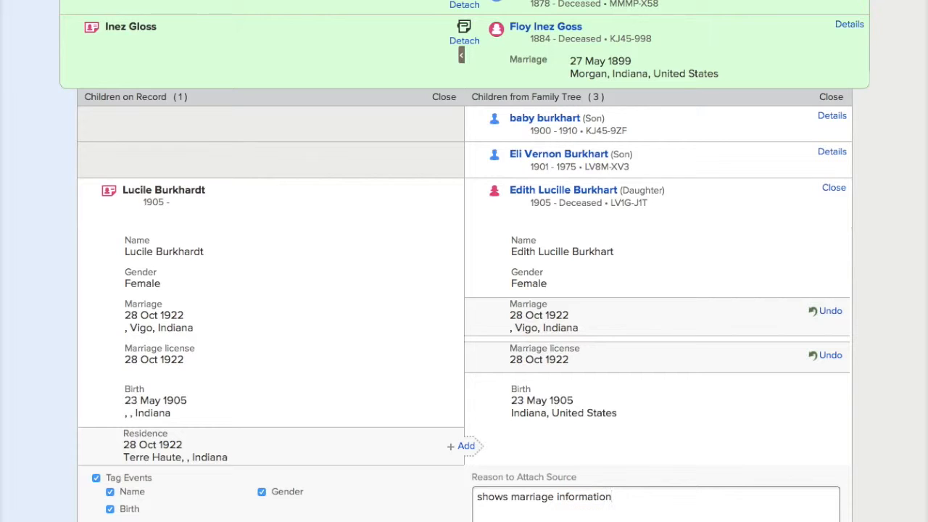
{"action": "key", "text": "Return"}
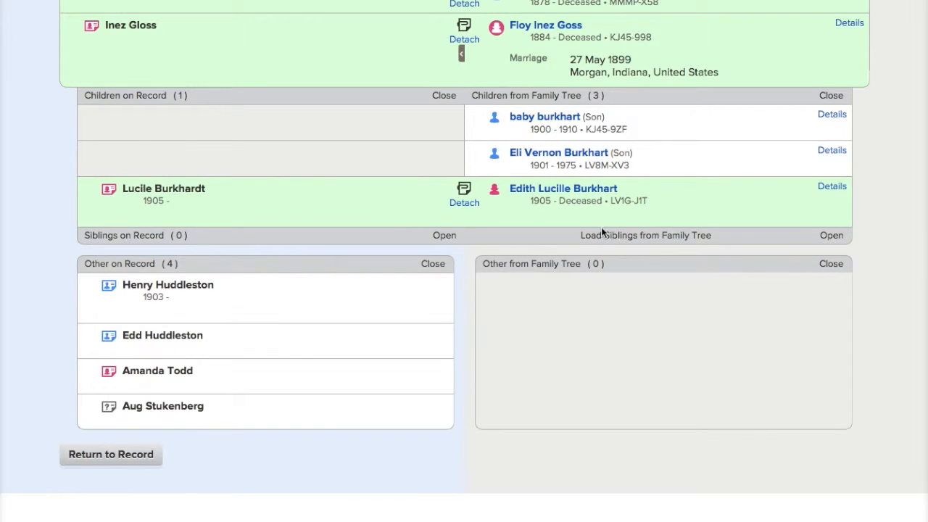
Step: Open the daughter's profile, follow her Indiana, Marriages, 1811-2007 source to the record and review its attachments
{"action": "left_click", "coordinate": [559, 196]}
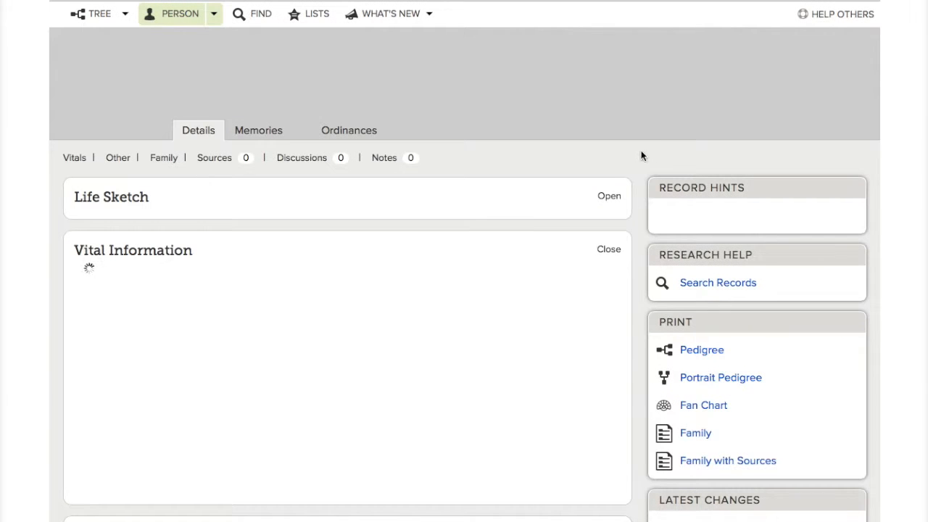
{"action": "scroll", "coordinate": [538, 185], "scroll_direction": "down", "scroll_amount": 3}
{"action": "scroll", "coordinate": [538, 185], "scroll_direction": "down", "scroll_amount": 9}
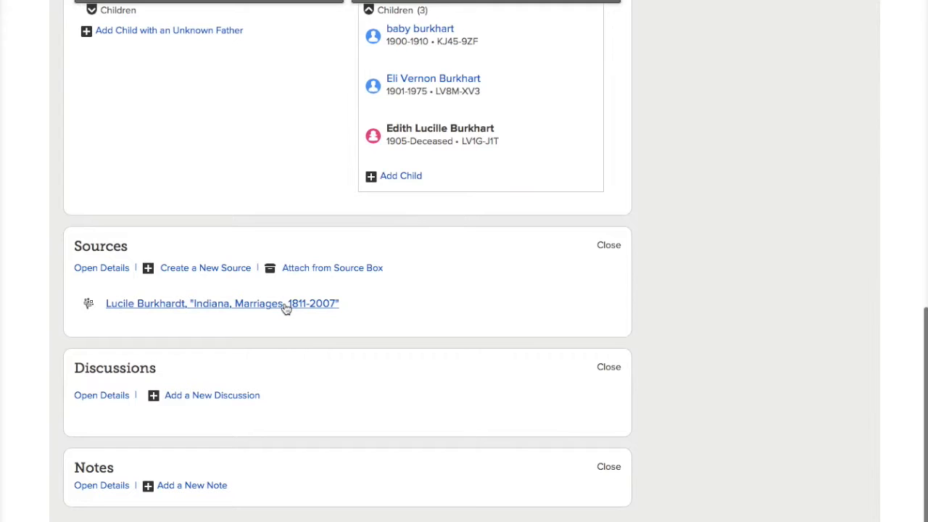
{"action": "left_click", "coordinate": [286, 305]}
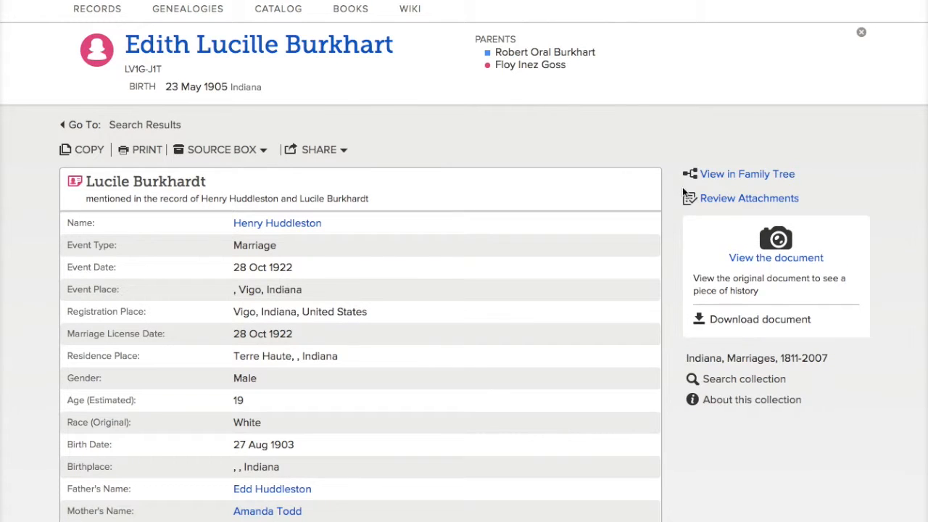
{"action": "left_click", "coordinate": [729, 199]}
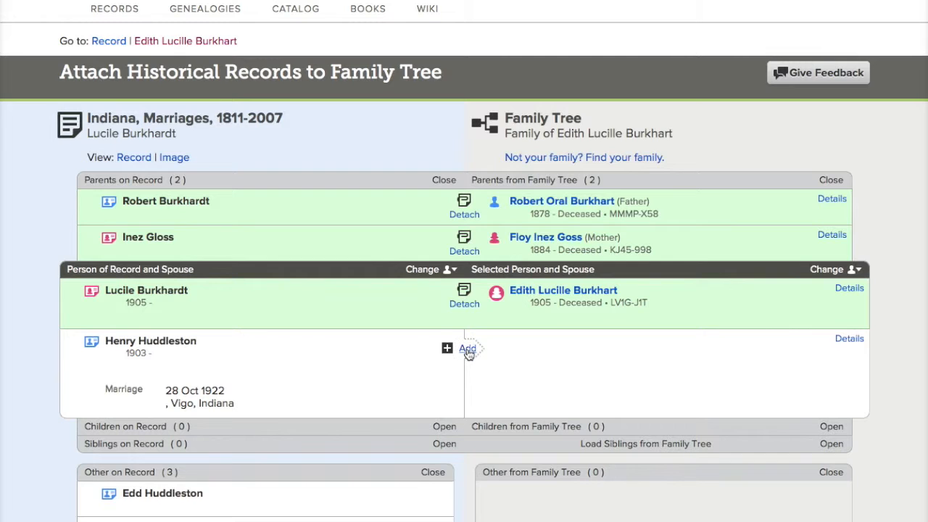
Step: Create the groom as the daughter's husband and attach the record with the 28 Oct 1922 marriage and license, reason "shows birth year and marriage information"
{"action": "left_click", "coordinate": [468, 350]}
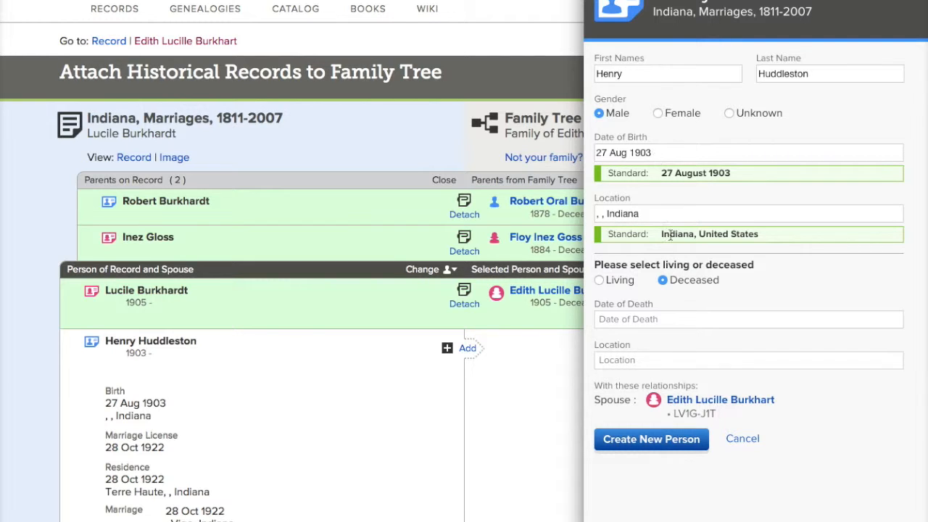
{"action": "left_click", "coordinate": [682, 441]}
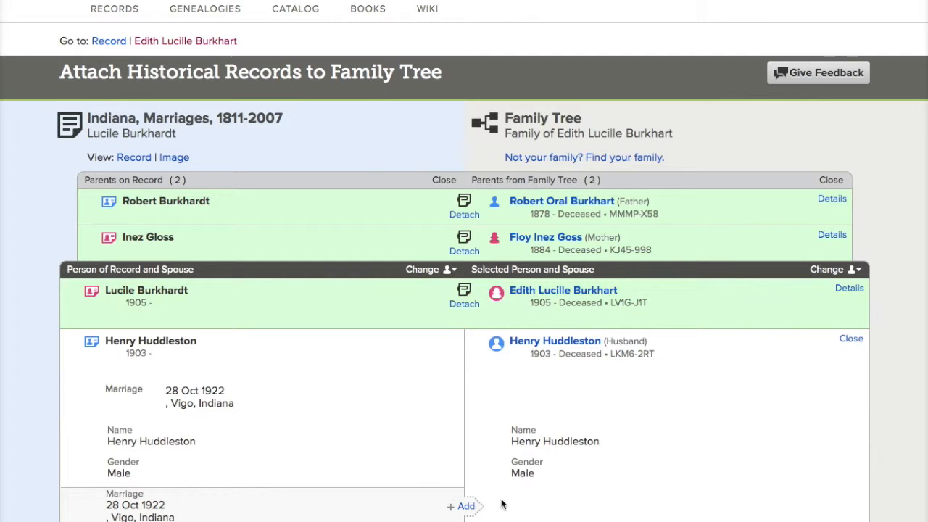
{"action": "left_click", "coordinate": [465, 507]}
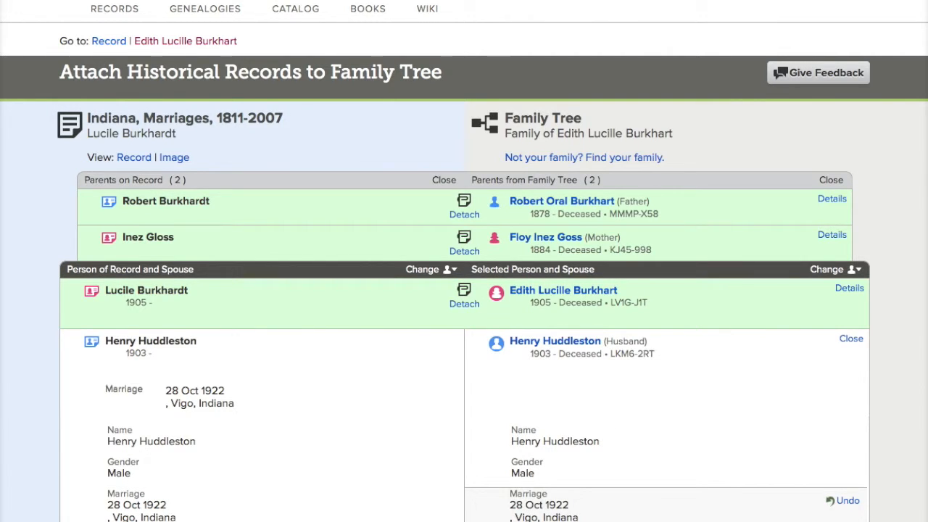
{"action": "scroll", "coordinate": [694, 253], "scroll_direction": "down", "scroll_amount": 6}
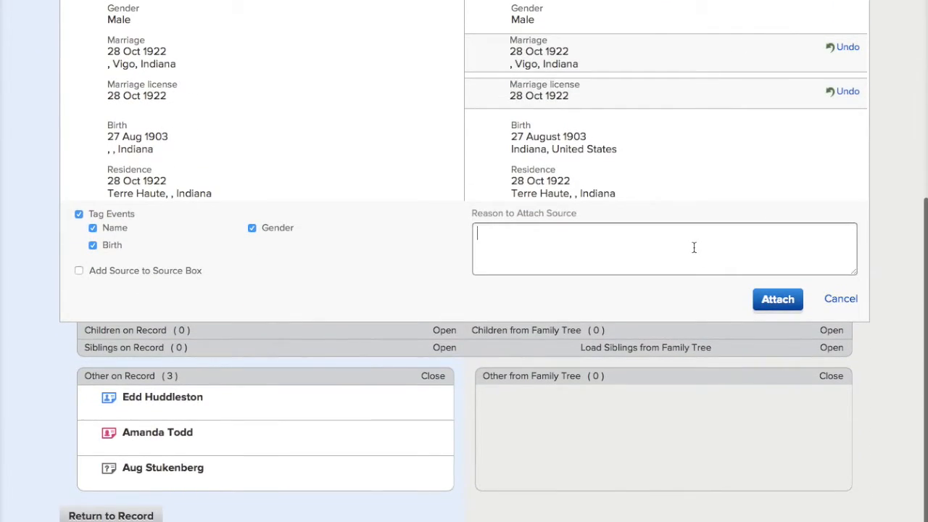
{"action": "type", "text": "shows b"}
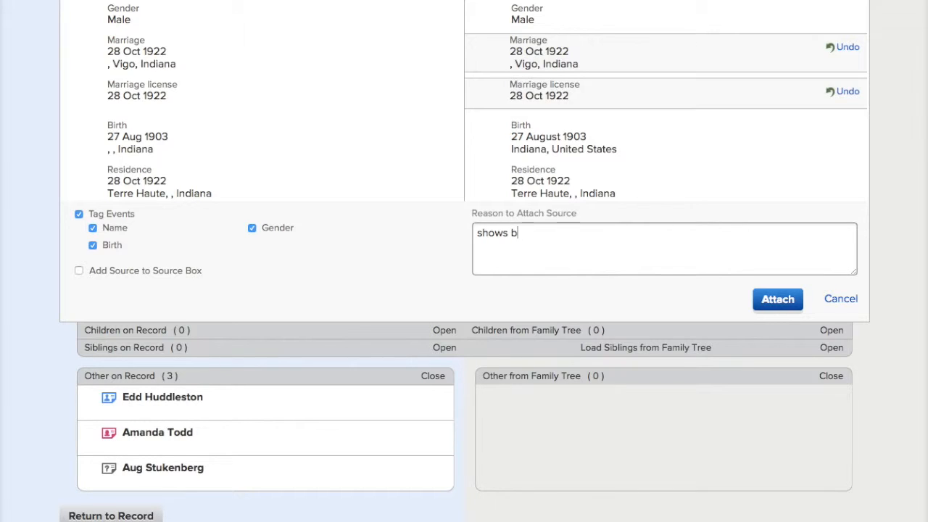
{"action": "type", "text": "irth year and marriag"}
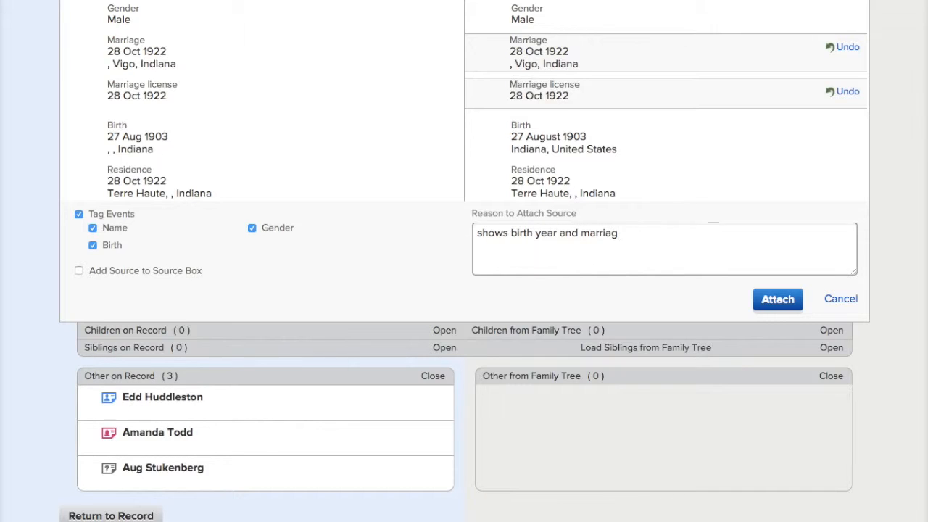
{"action": "type", "text": "e information"}
{"action": "left_click", "coordinate": [769, 299]}
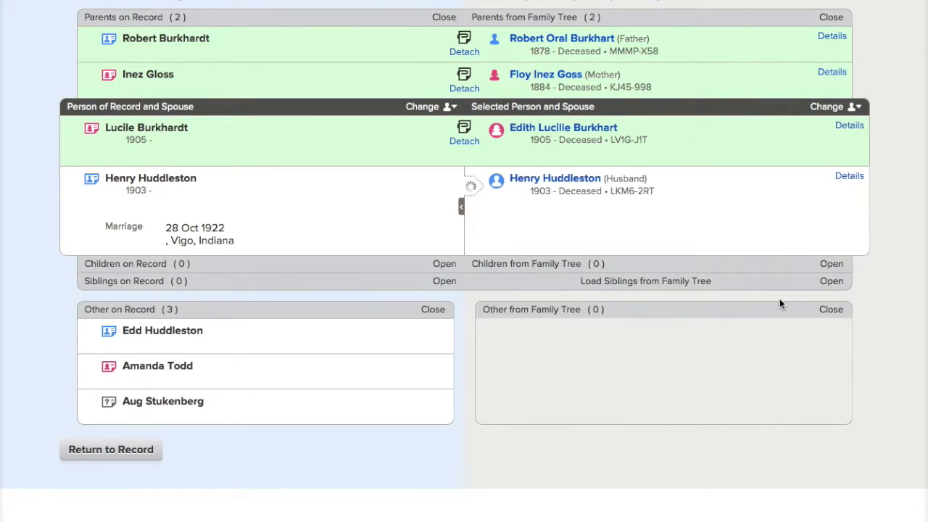
Step: Open the groom's profile, follow his Indiana, Marriages, 1811-2007 source to the record and review its attachments
{"action": "left_click", "coordinate": [573, 182]}
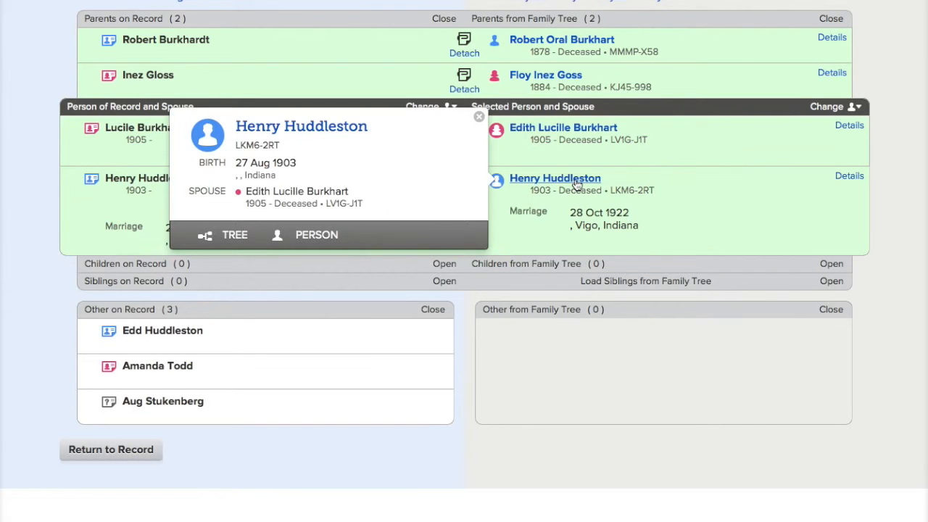
{"action": "left_click", "coordinate": [332, 127]}
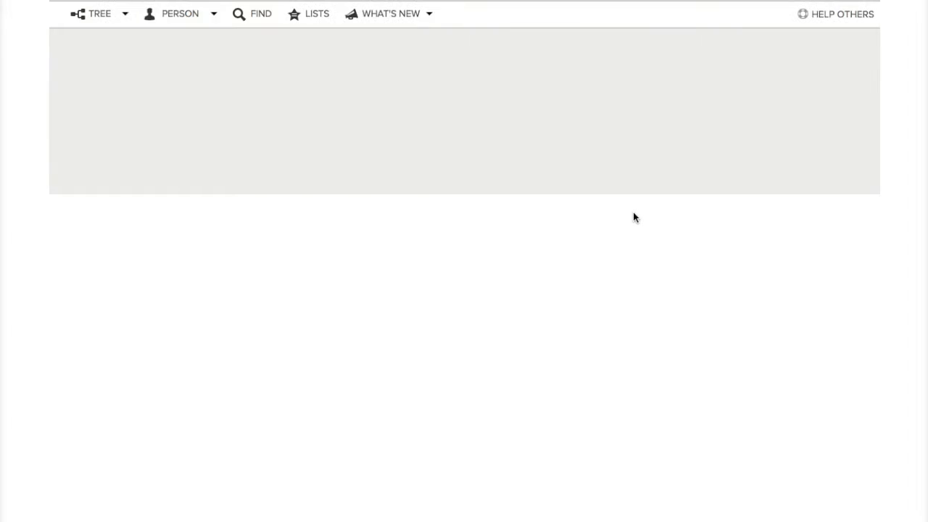
{"action": "scroll", "coordinate": [633, 211], "scroll_direction": "down", "scroll_amount": 3}
{"action": "scroll", "coordinate": [632, 212], "scroll_direction": "down", "scroll_amount": 6}
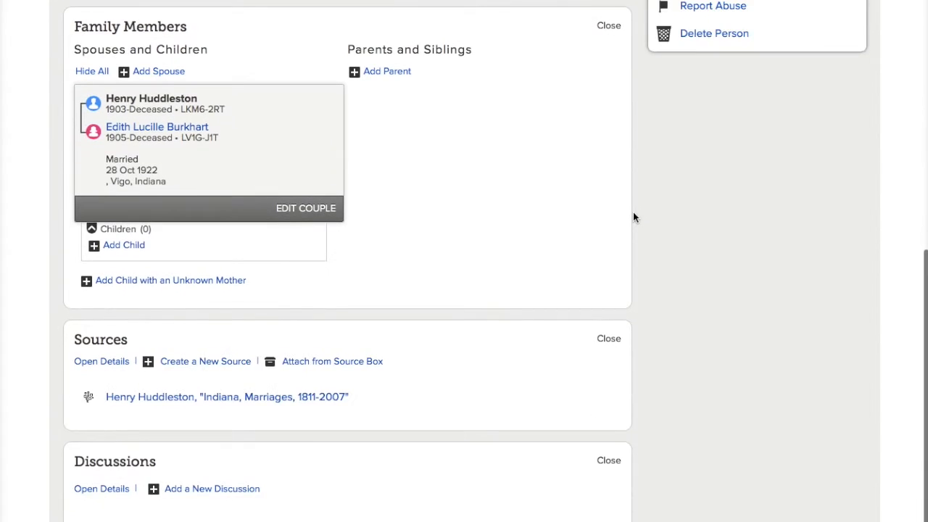
{"action": "scroll", "coordinate": [632, 217], "scroll_direction": "down", "scroll_amount": 1}
{"action": "scroll", "coordinate": [229, 248], "scroll_direction": "right", "scroll_amount": 2}
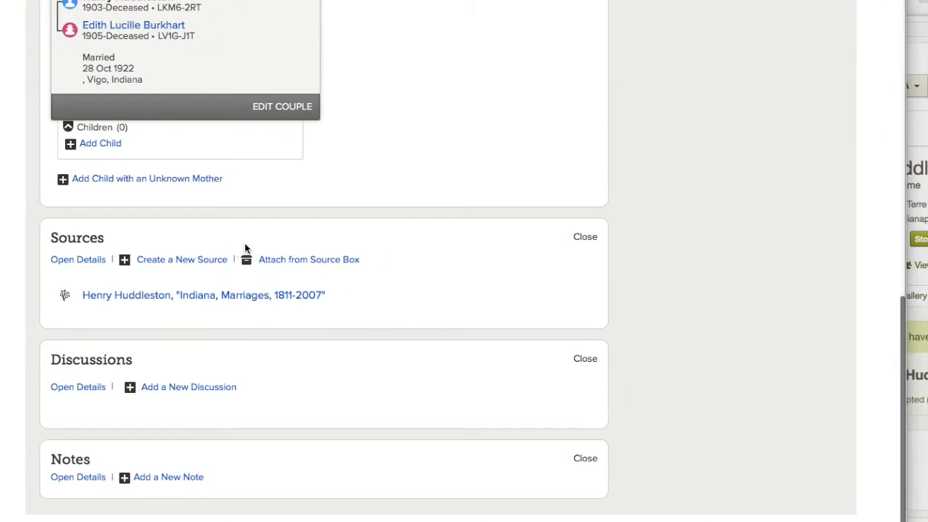
{"action": "left_click", "coordinate": [243, 297]}
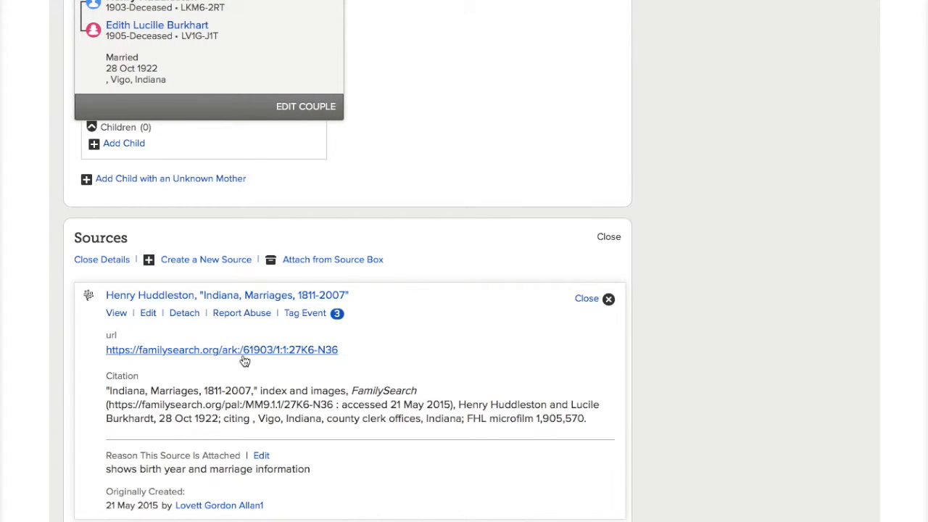
{"action": "left_click", "coordinate": [232, 348]}
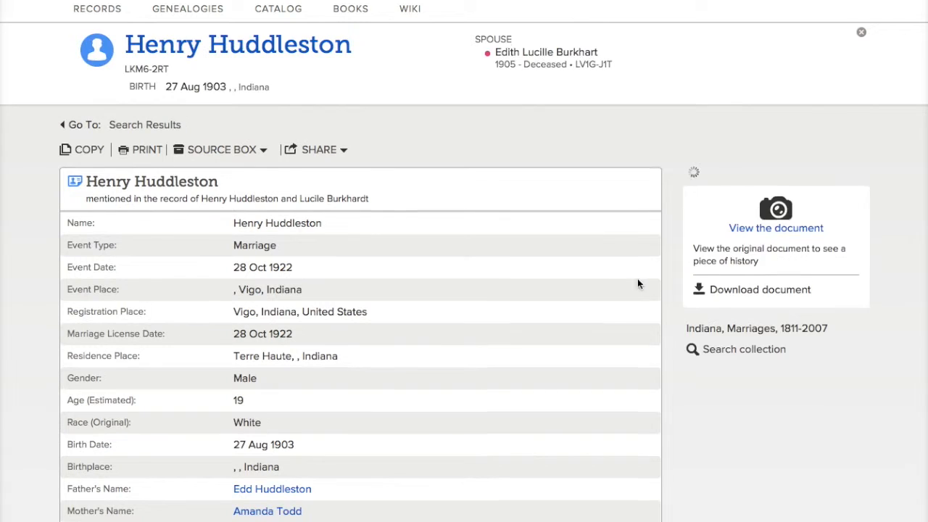
{"action": "left_click", "coordinate": [724, 197]}
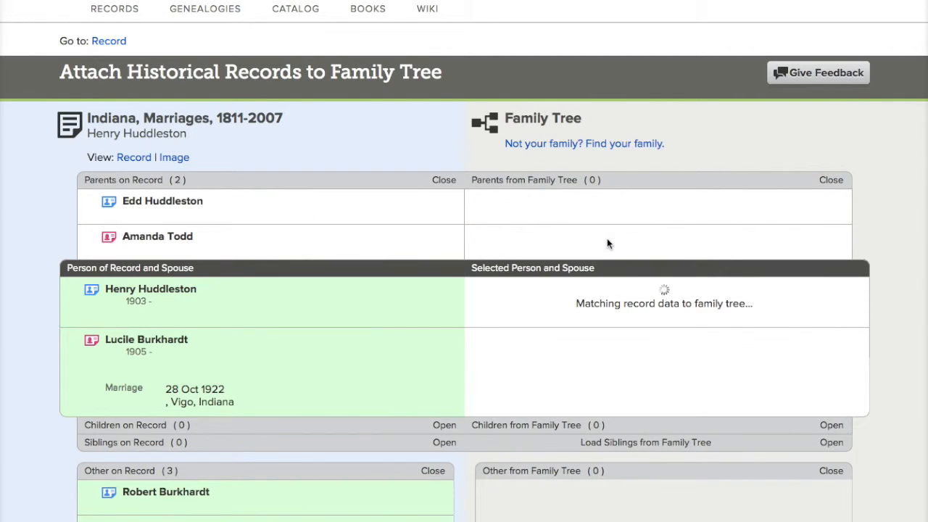
Step: Create the groom's father from the record as a new deceased person in the tree
{"action": "scroll", "coordinate": [606, 237], "scroll_direction": "down", "scroll_amount": 2}
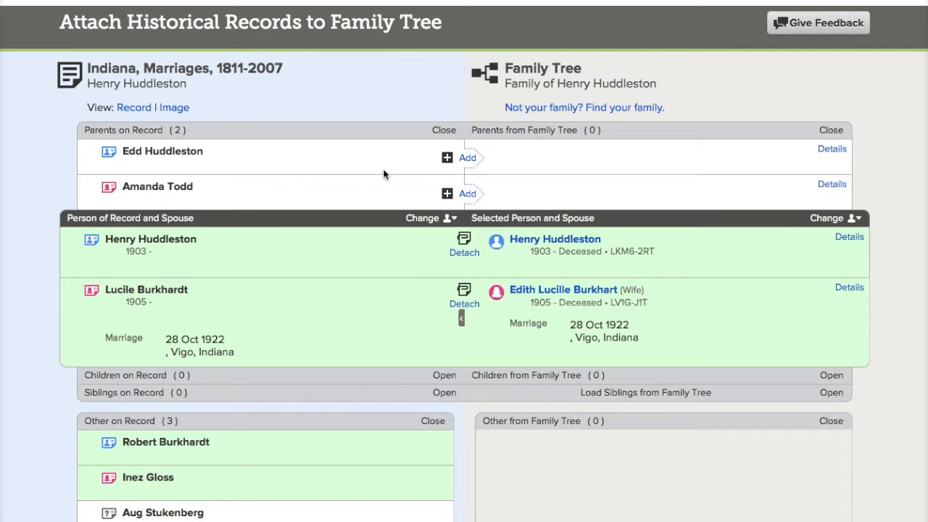
{"action": "left_click", "coordinate": [467, 157]}
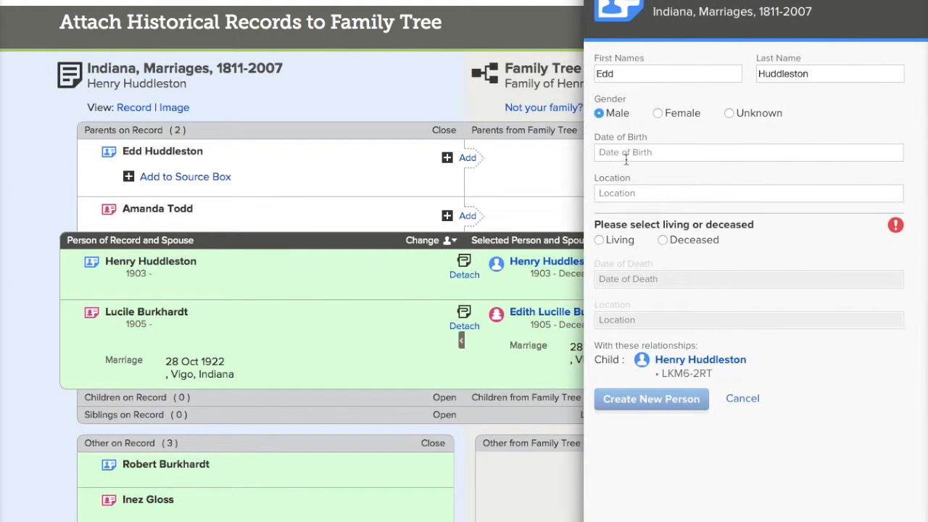
{"action": "left_click", "coordinate": [666, 240]}
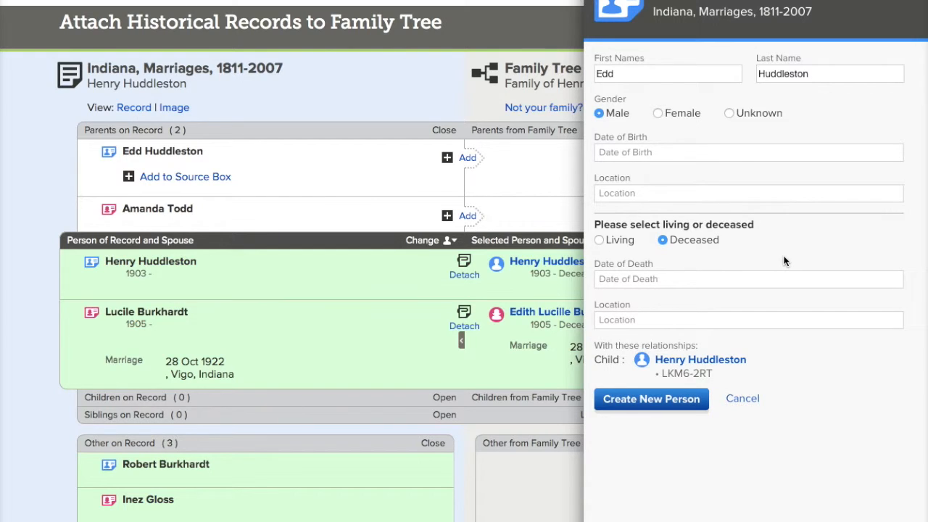
{"action": "left_click", "coordinate": [676, 400]}
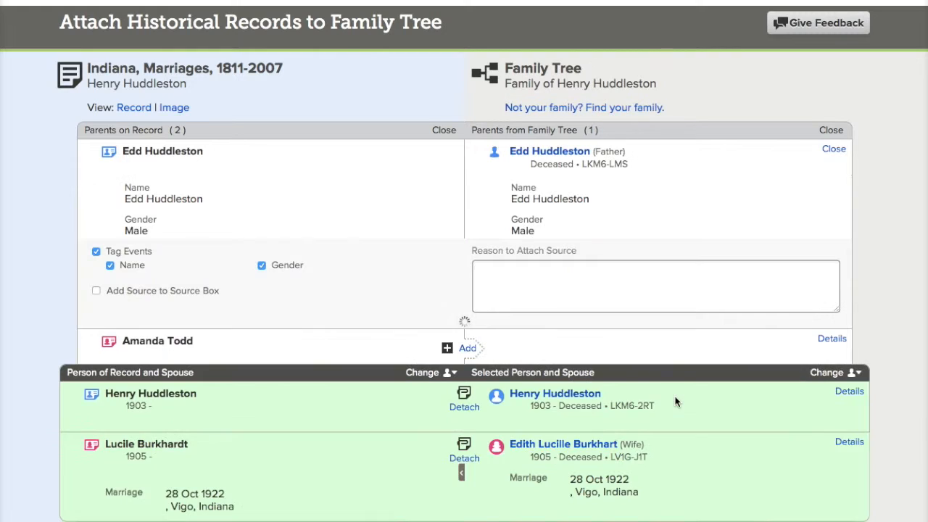
Step: Attach the marriage record to the groom's father with the reason "shows as parent"
{"action": "left_click", "coordinate": [579, 284]}
{"action": "type", "text": "shows as parent"}
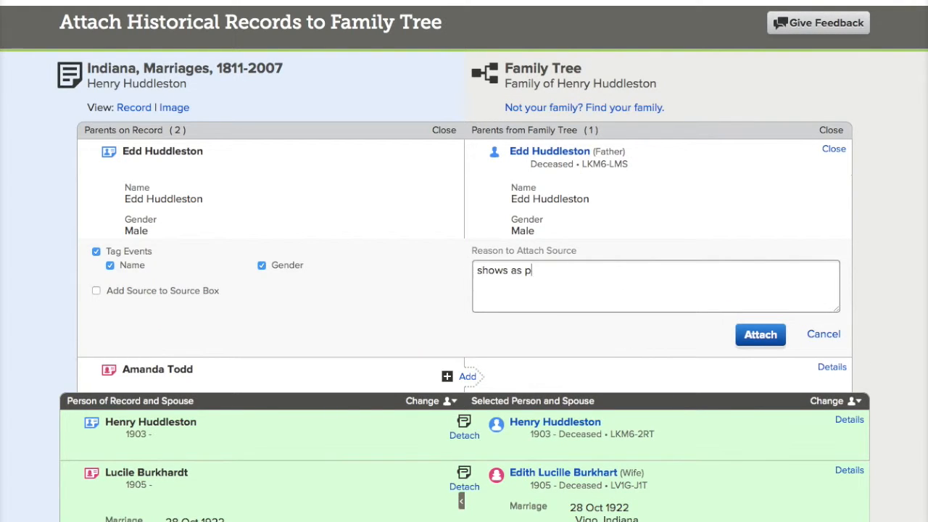
{"action": "scroll", "coordinate": [585, 285], "scroll_direction": "down", "scroll_amount": 1}
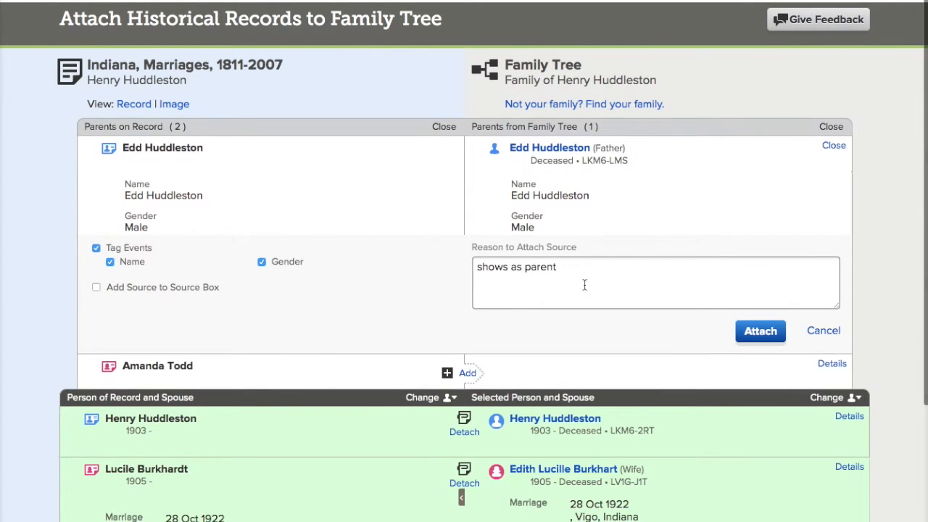
{"action": "left_click", "coordinate": [758, 331]}
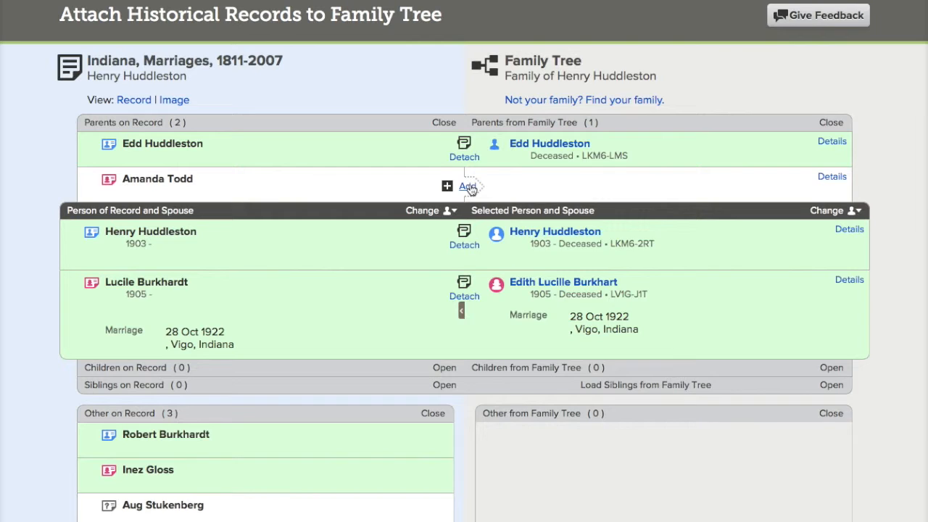
Step: Create the groom's mother from the record as a new deceased person and attach the record to her with the reason "shows as parent"
{"action": "left_click", "coordinate": [468, 186]}
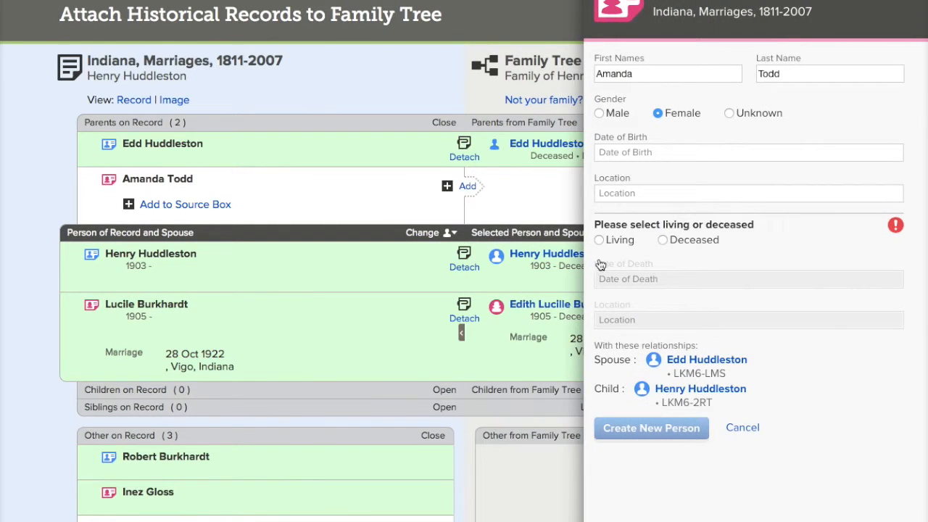
{"action": "left_click", "coordinate": [663, 240]}
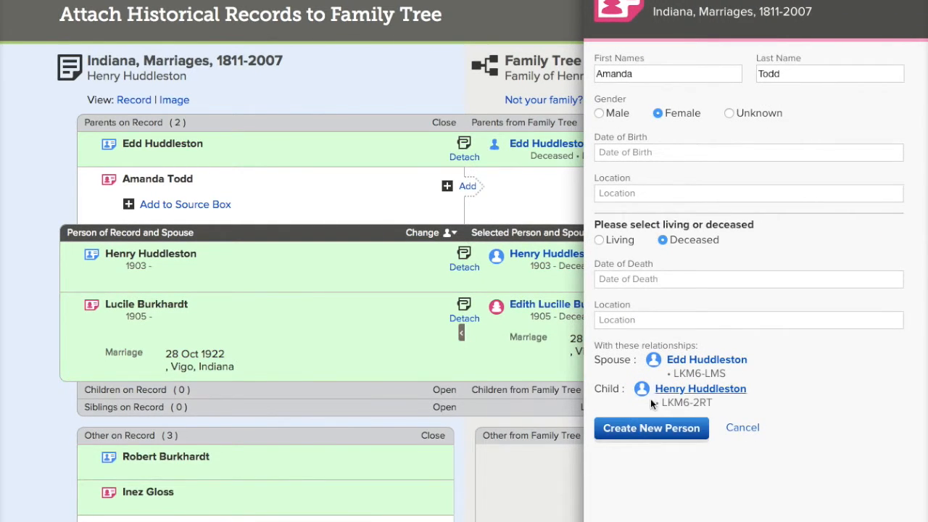
{"action": "left_click", "coordinate": [661, 429]}
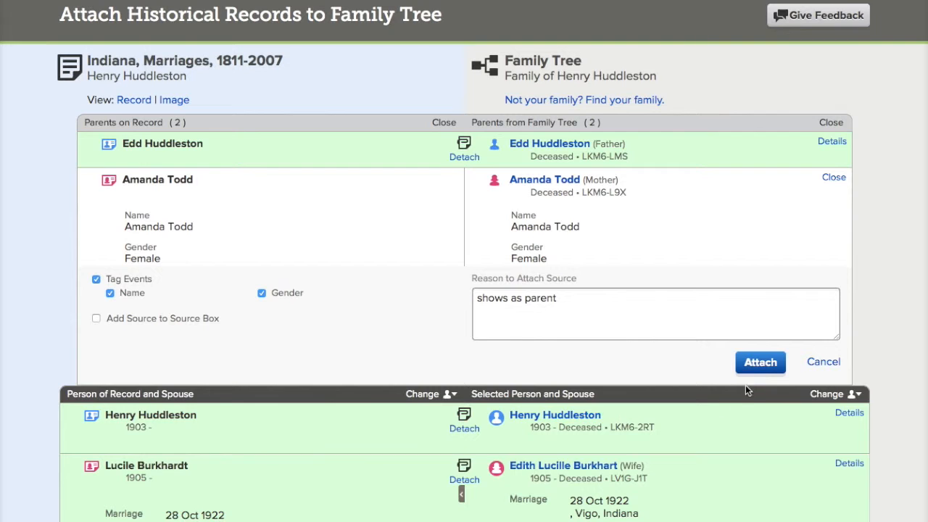
{"action": "left_click", "coordinate": [760, 362]}
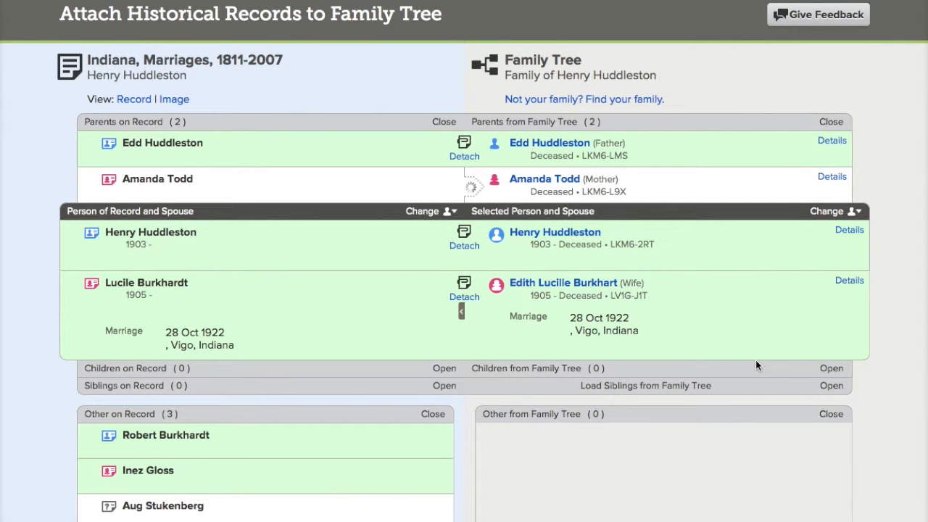
{"action": "scroll", "coordinate": [755, 361], "scroll_direction": "down", "scroll_amount": 1}
{"action": "scroll", "coordinate": [761, 391], "scroll_direction": "up", "scroll_amount": 2}
{"action": "scroll", "coordinate": [761, 391], "scroll_direction": "up", "scroll_amount": 1}
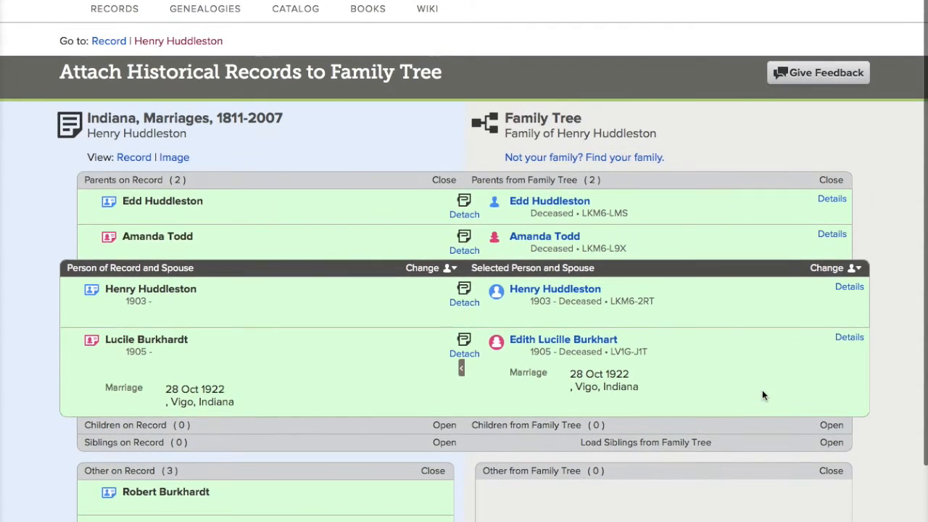